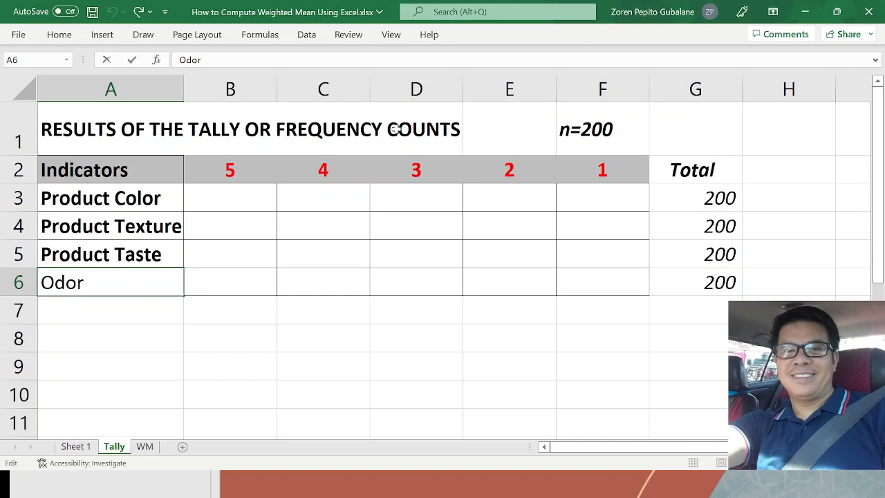
Complete the last indicator label in cell A6 so that it reads Product Odor.
text(Pro)
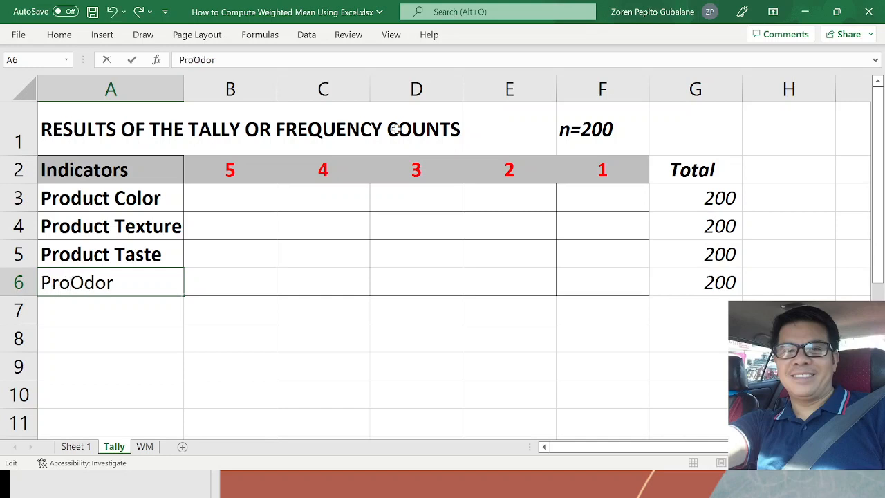
text(duct)
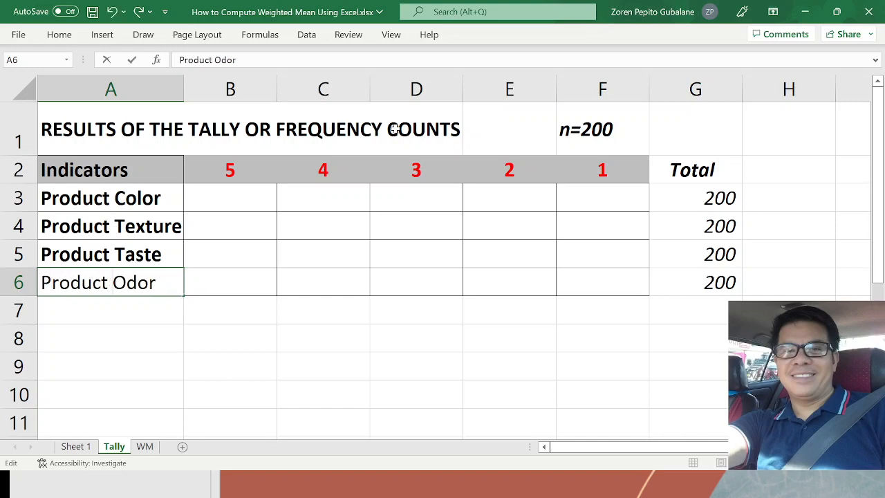
click(119, 316)
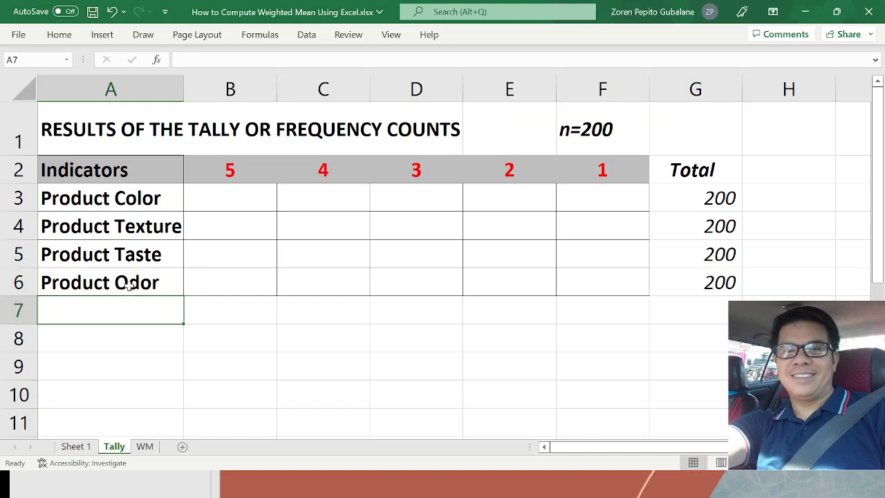
Examine the tally table's sample size, the rating scale headings from 5 to 1, and the Total column for all indicators.
click(230, 280)
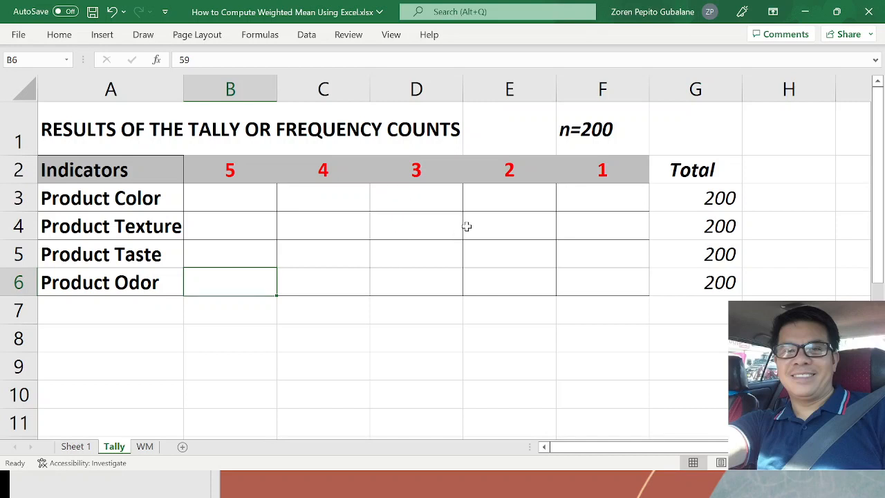
click(601, 137)
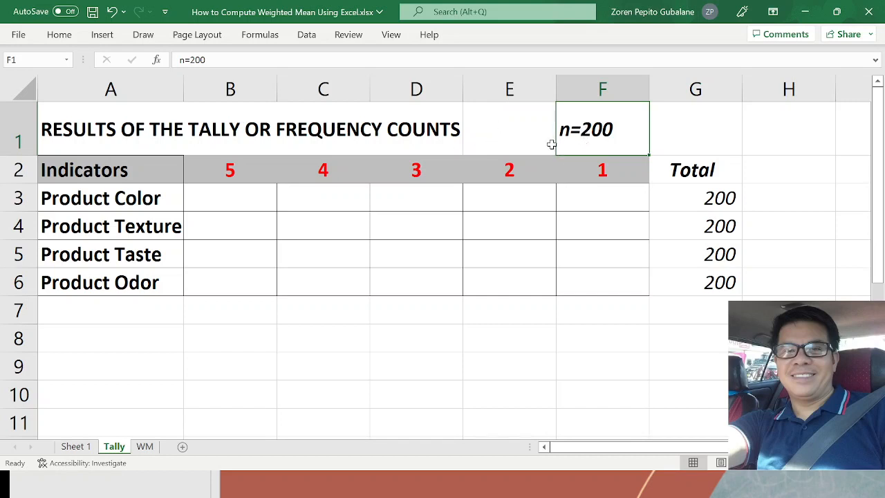
click(248, 196)
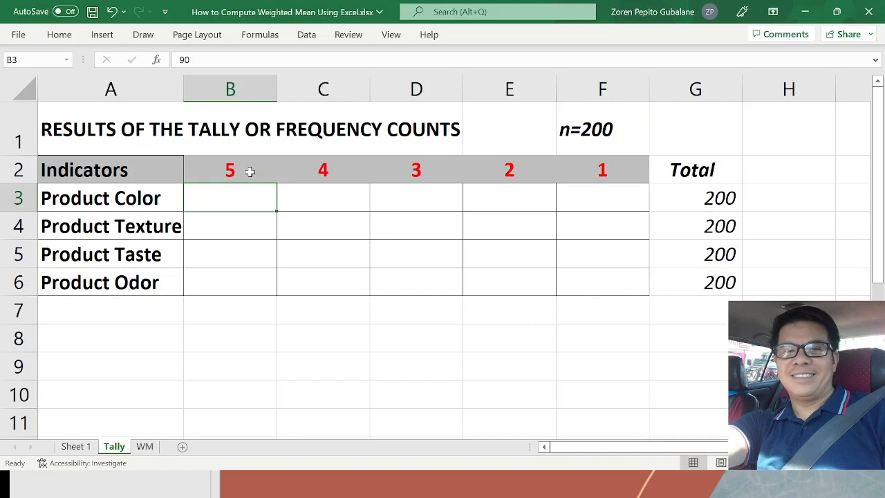
click(257, 171)
click(298, 170)
click(422, 172)
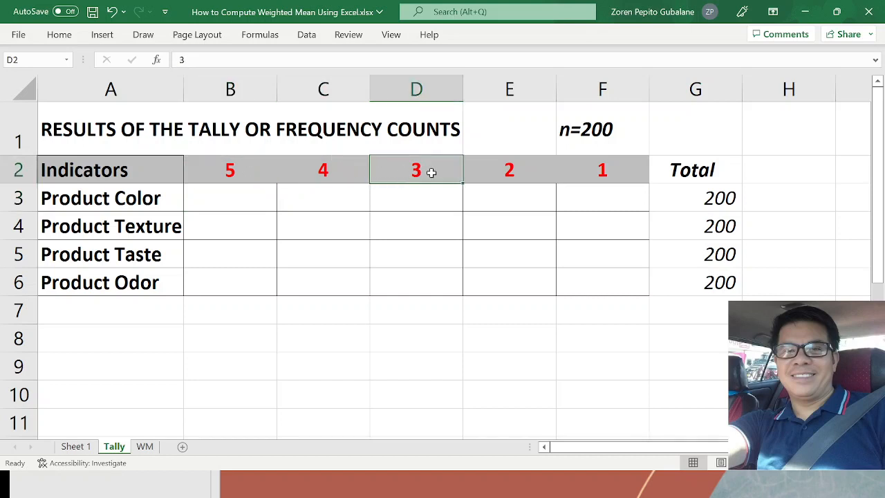
click(498, 175)
click(578, 173)
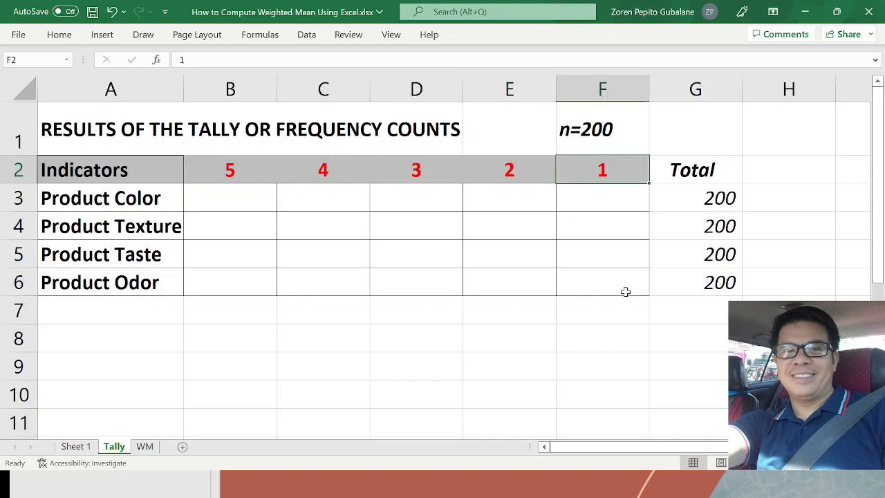
drag(719, 197, 722, 281)
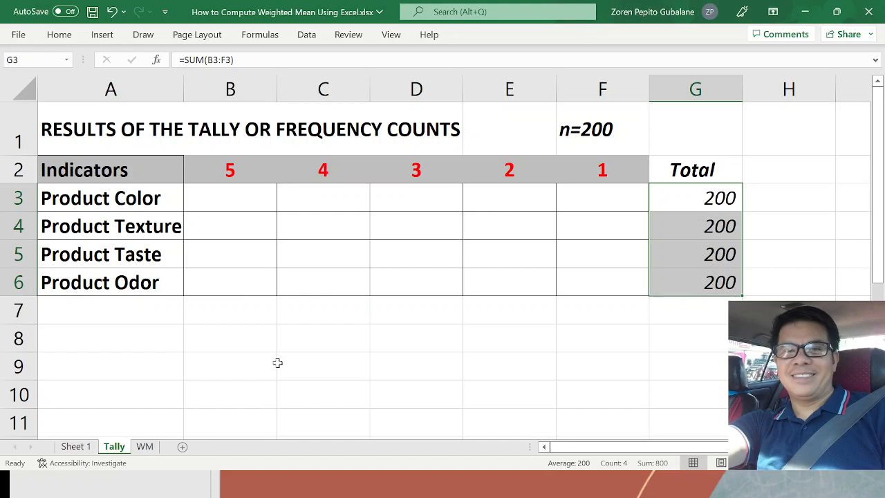
Change the font colour of the Product Color counts in B3:F3 to black.
drag(240, 197, 582, 196)
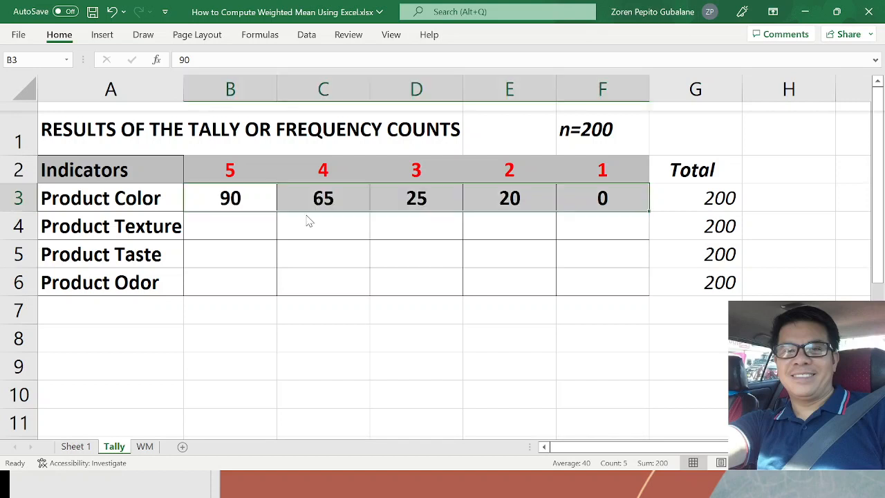
click(271, 206)
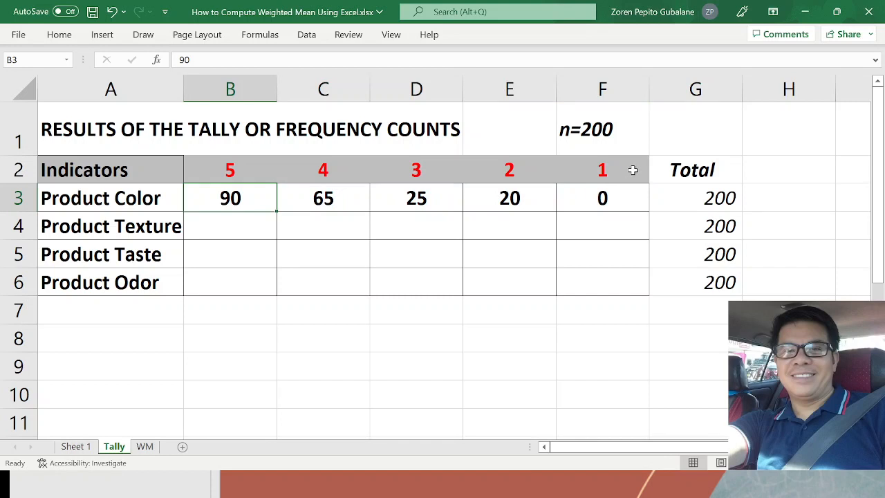
Examine the Product Color total and compare each Product Color count with its rating heading from 5 to 1.
click(686, 195)
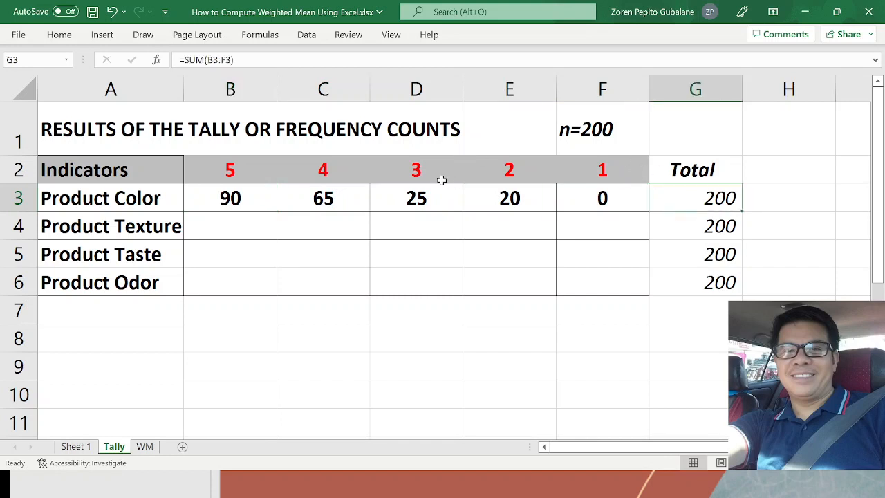
click(253, 195)
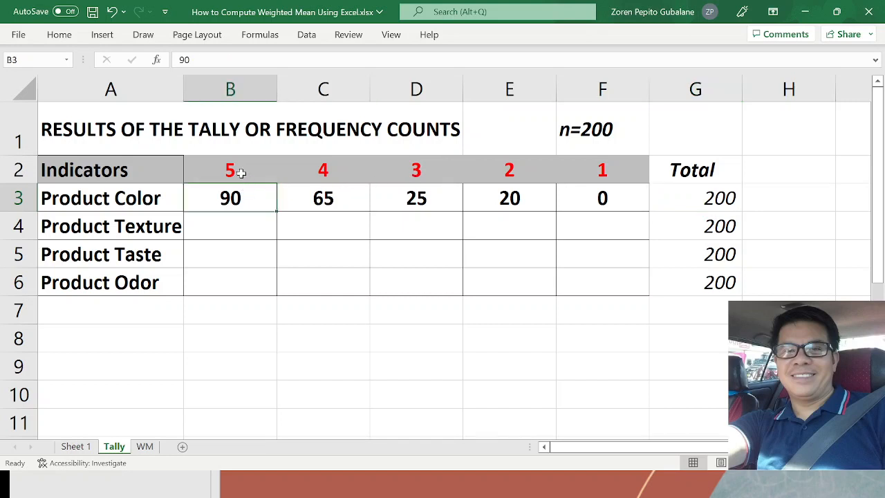
click(243, 174)
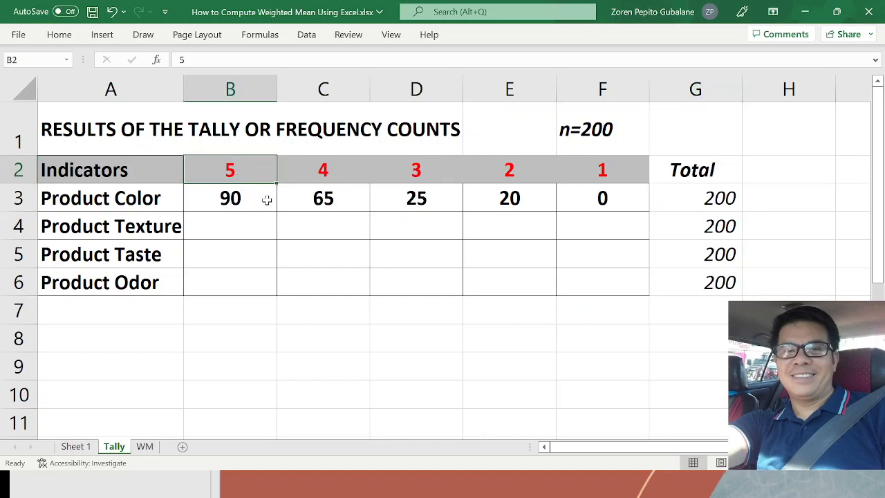
click(329, 199)
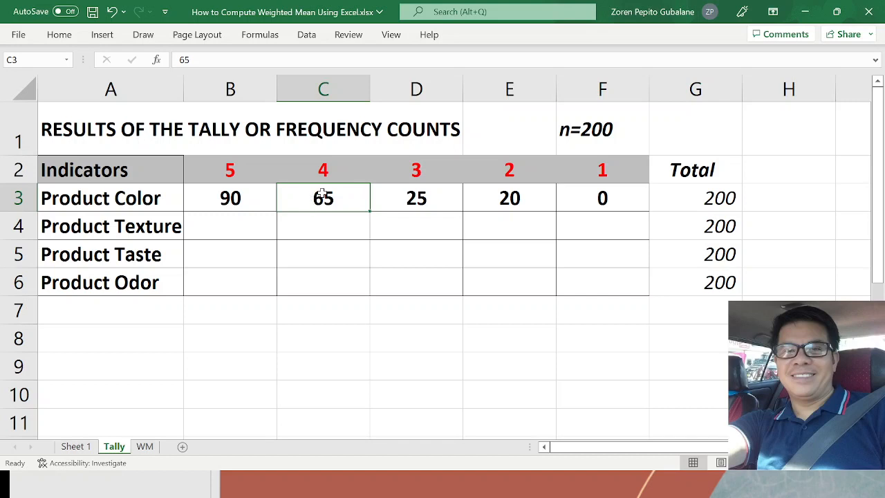
click(333, 164)
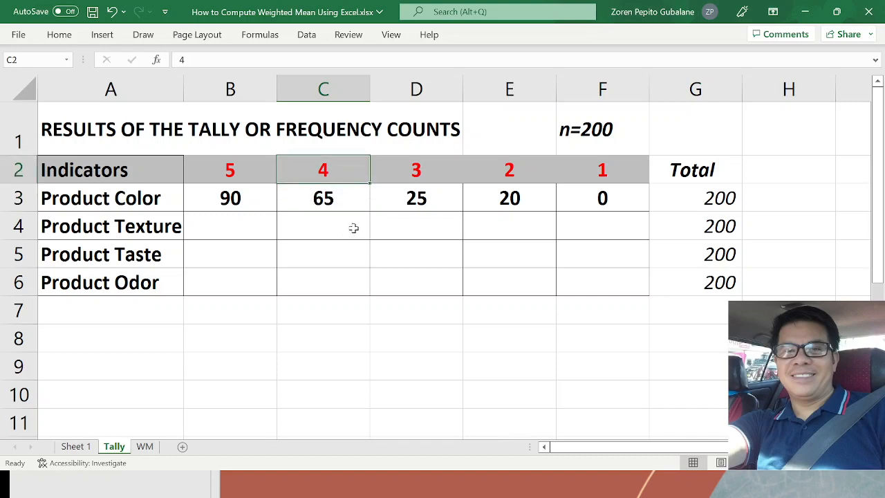
click(436, 199)
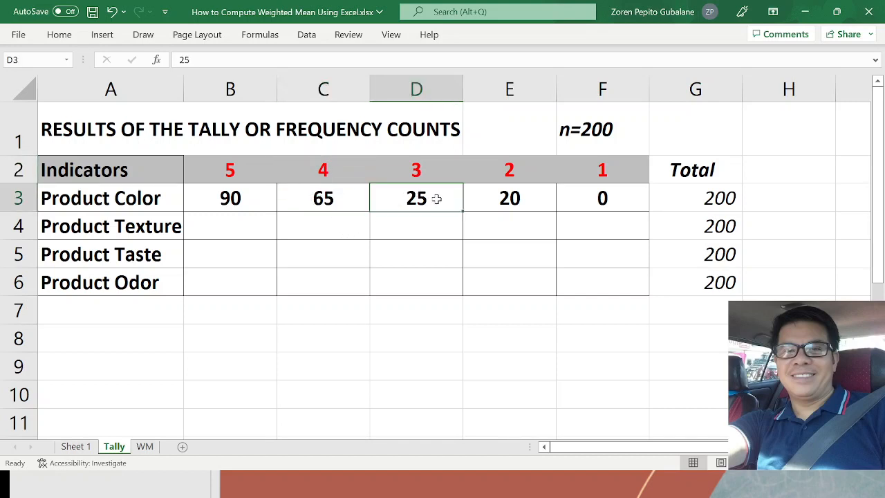
click(431, 170)
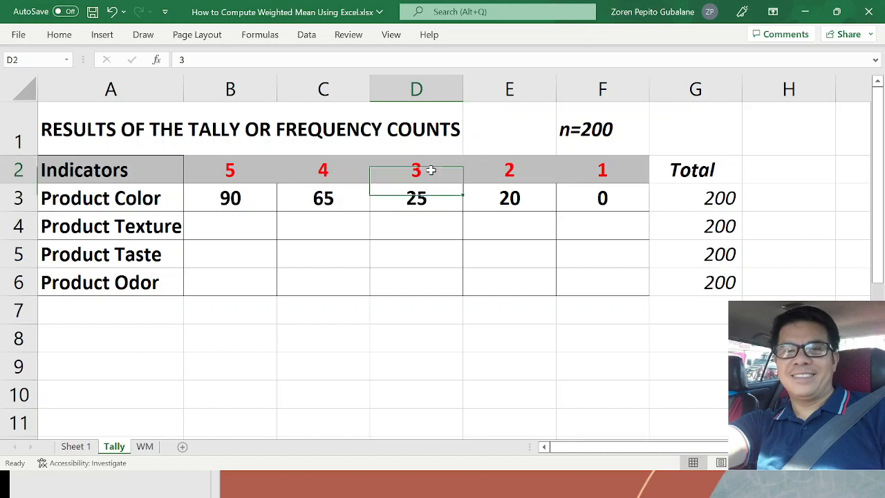
click(509, 201)
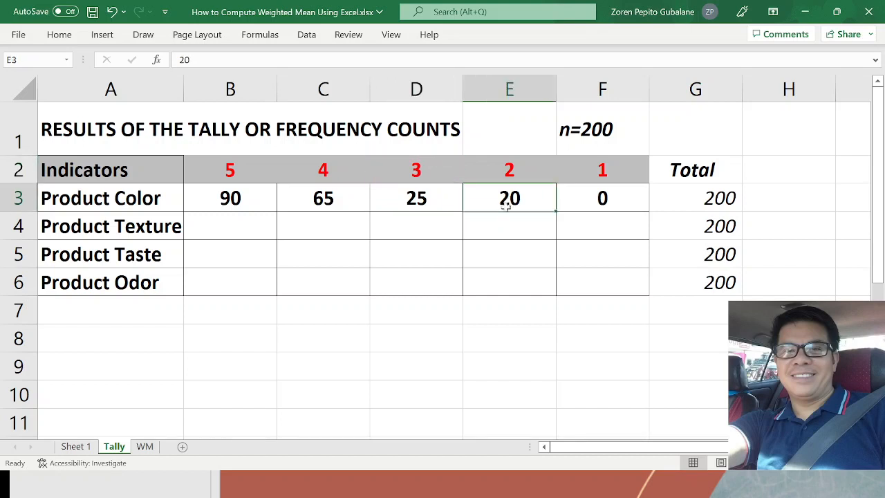
click(509, 170)
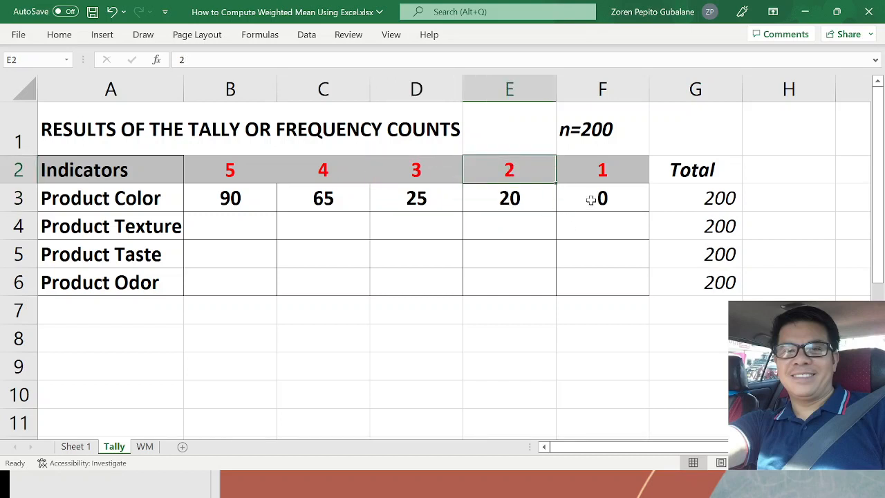
click(589, 199)
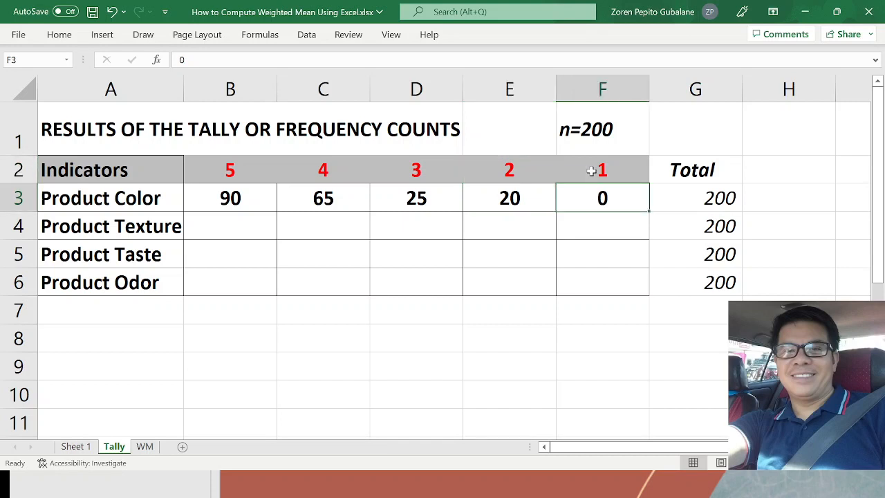
click(597, 171)
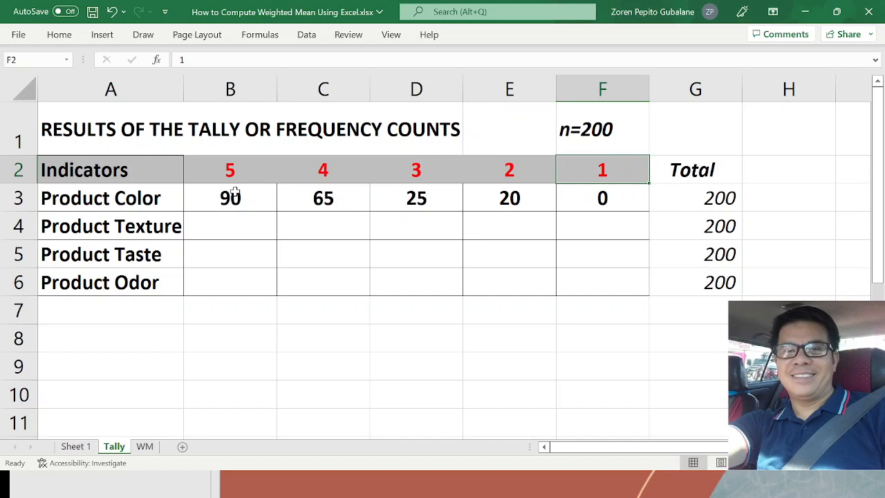
Copy the Product Color counts B3:F3 from the Tally sheet into the Product Color row of the WM sheet, starting at B9.
drag(235, 194, 591, 198)
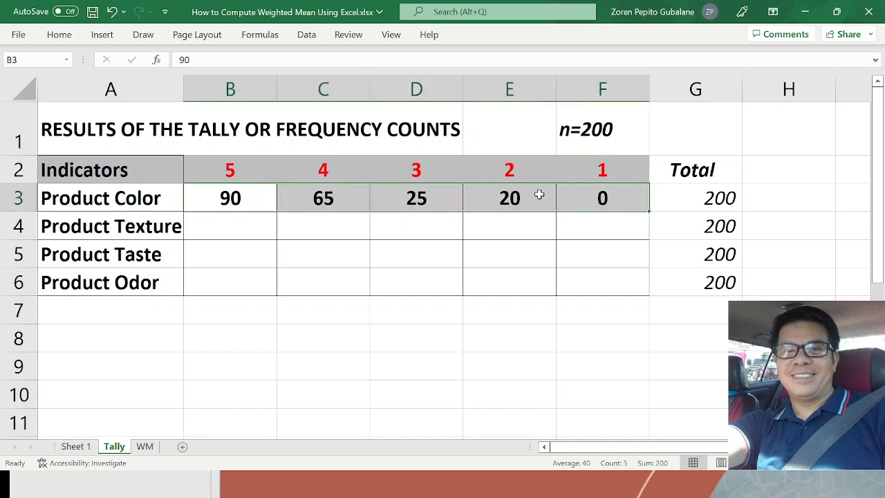
key(ctrl+c)
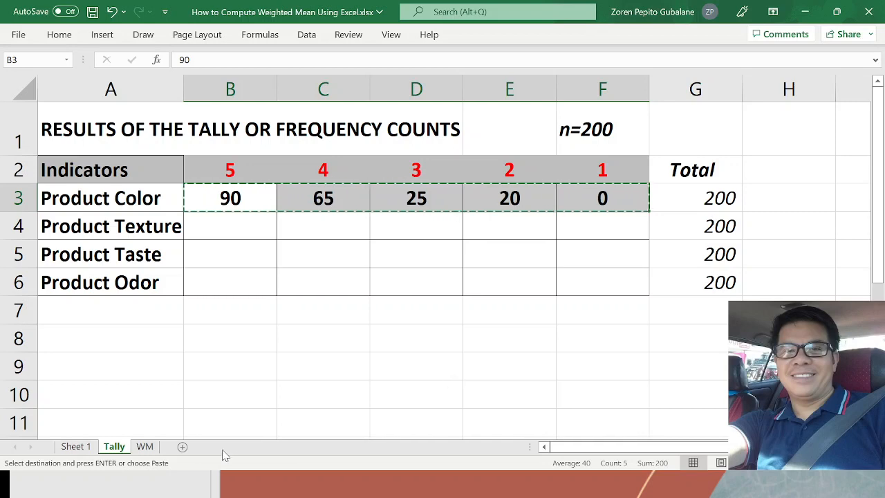
click(145, 448)
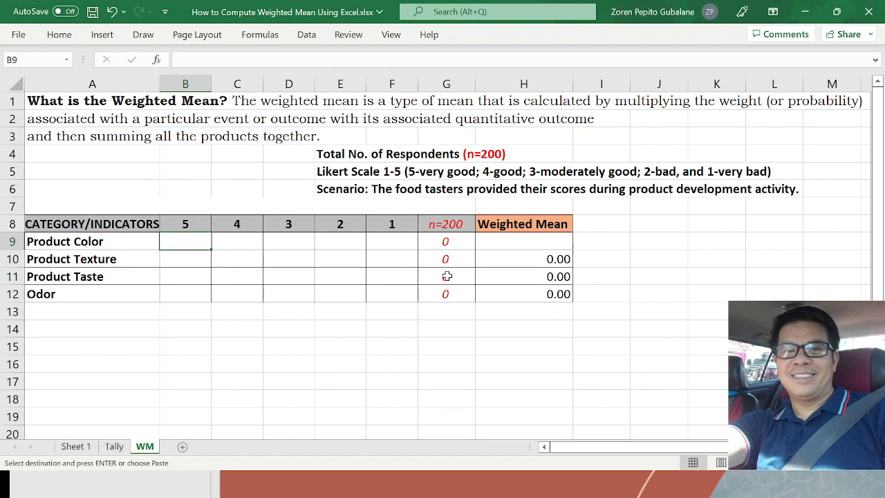
key(ctrl+v)
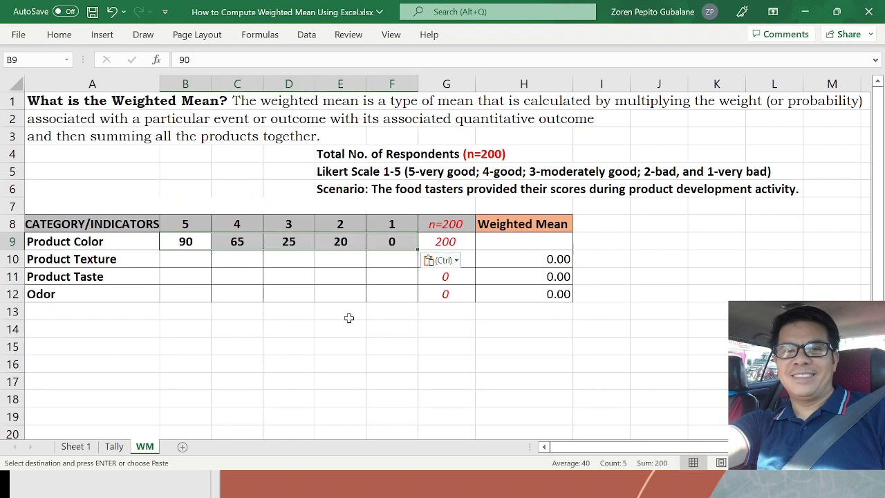
click(336, 295)
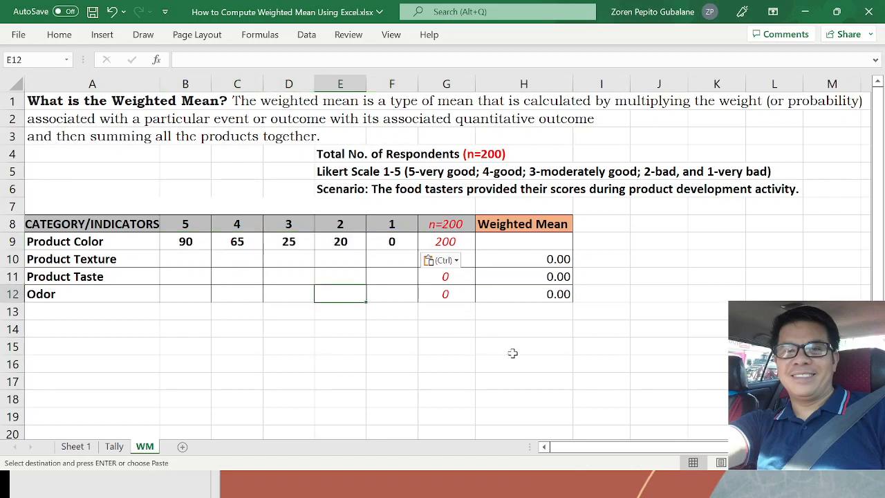
key(Escape)
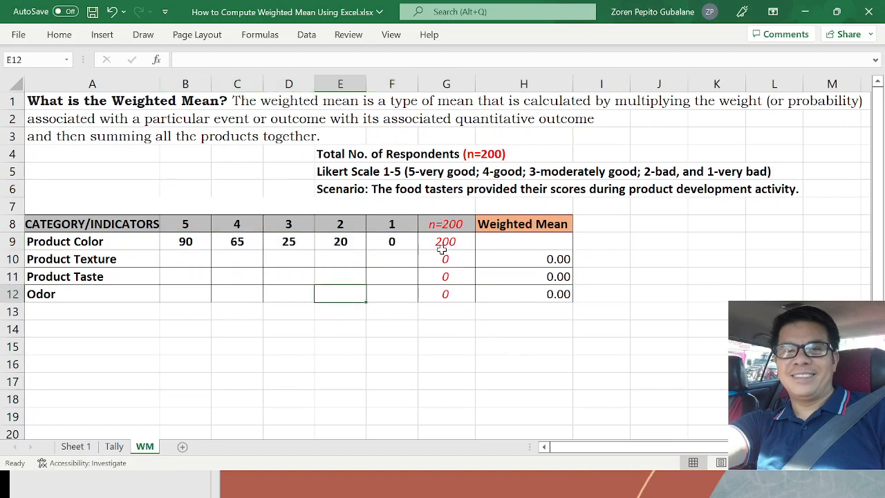
Make the respondent totals in G9:G12 of the WM sheet bold.
drag(447, 241, 454, 290)
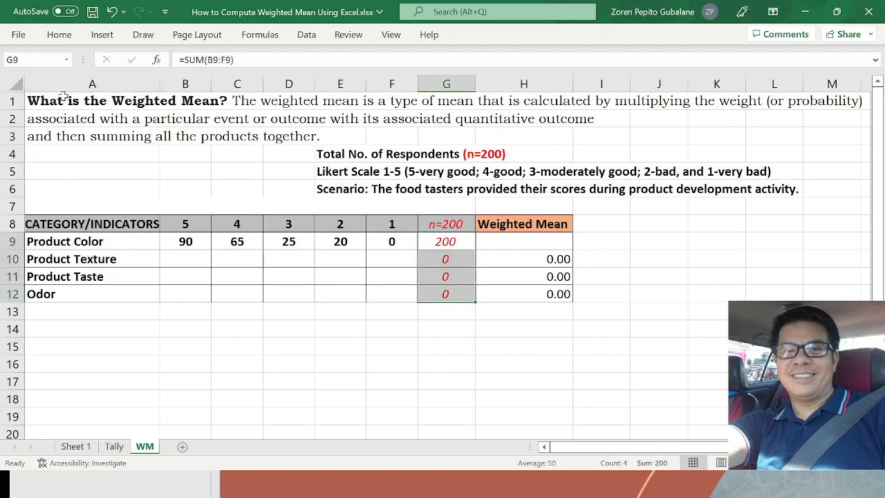
key(ctrl+b)
click(427, 341)
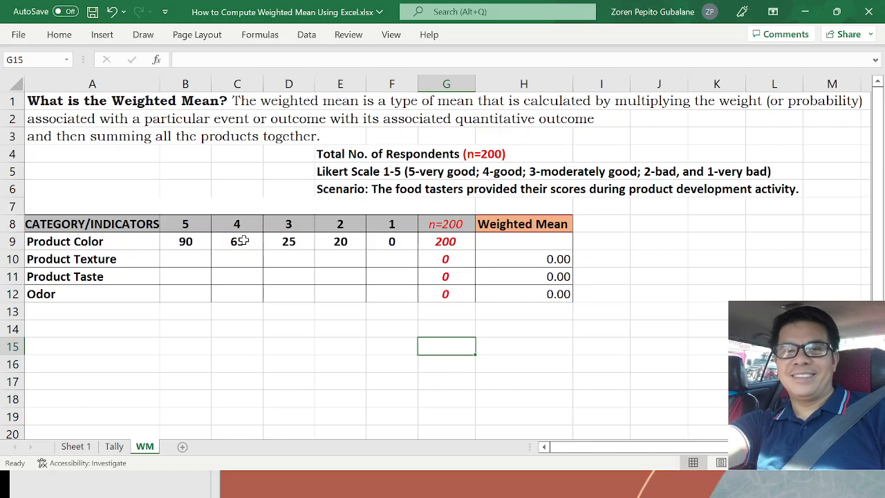
Start the Product Color weighted mean formula in H9 with =sum(B9*$B$8), using an absolute reference to the rating 5 heading.
click(455, 244)
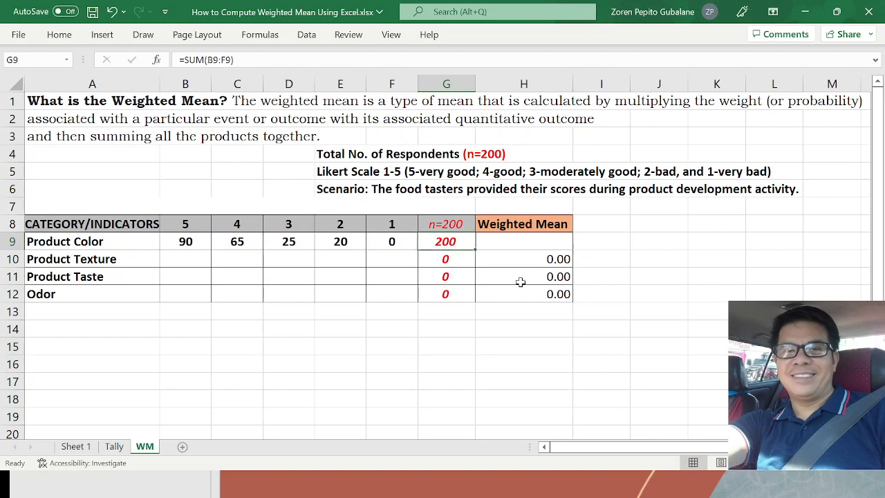
click(543, 242)
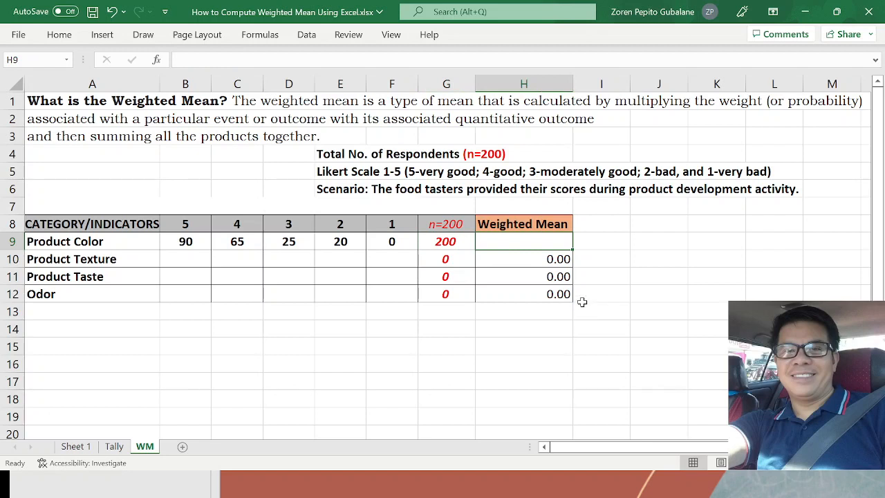
text(=)
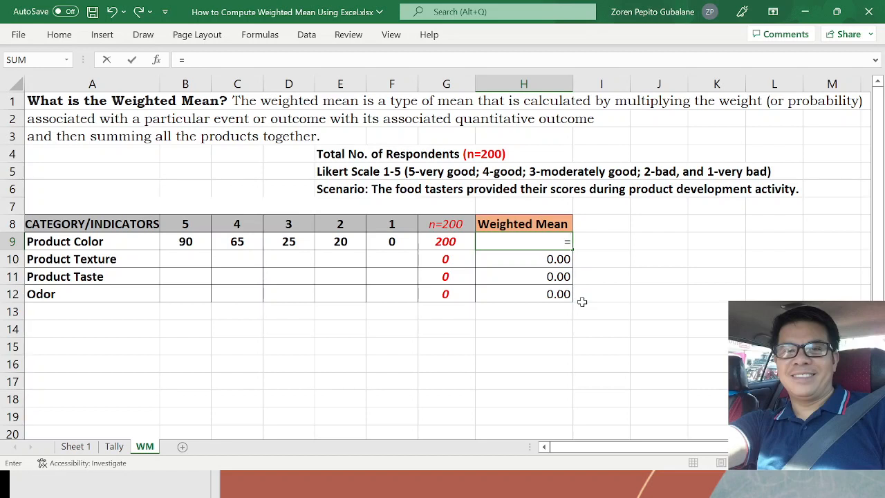
text(sum()
click(194, 241)
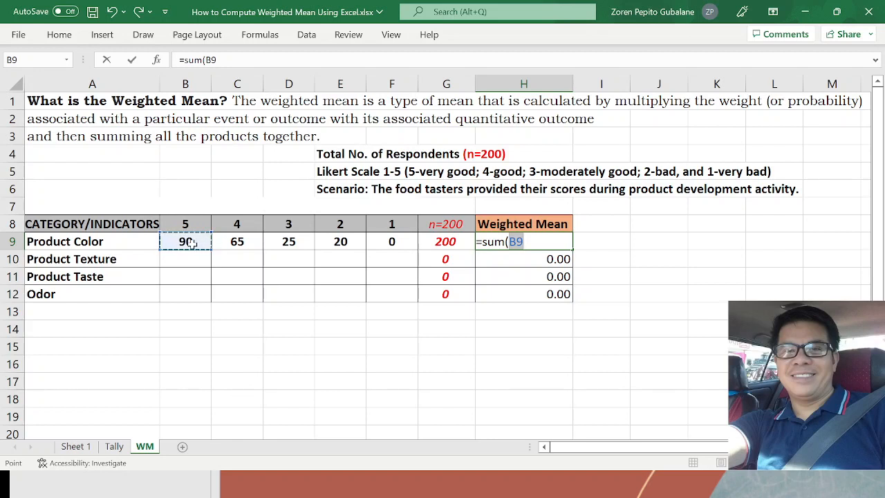
text(*)
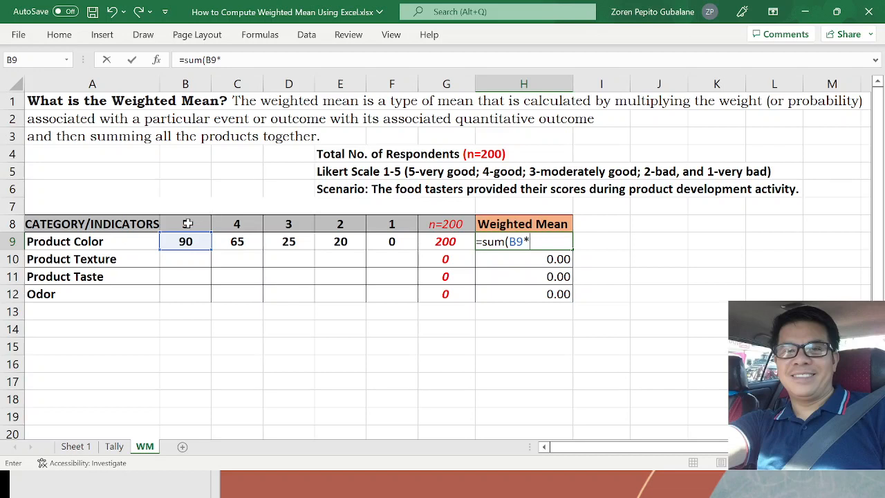
click(188, 223)
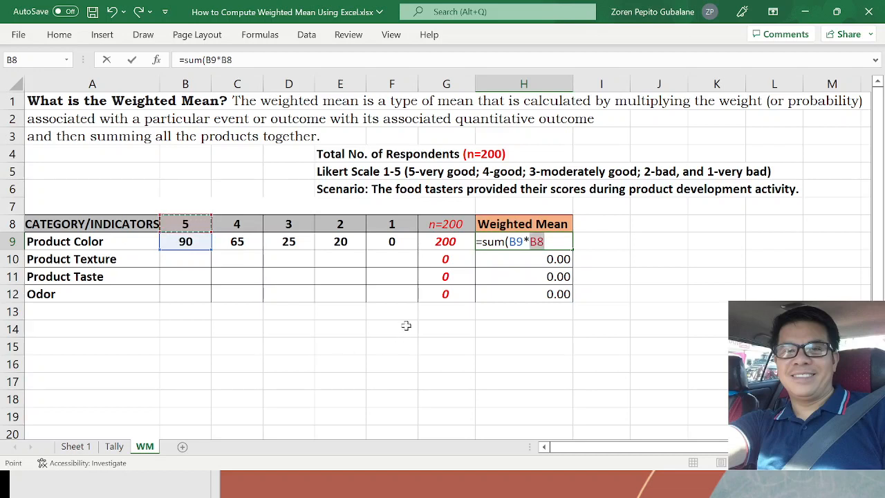
text())
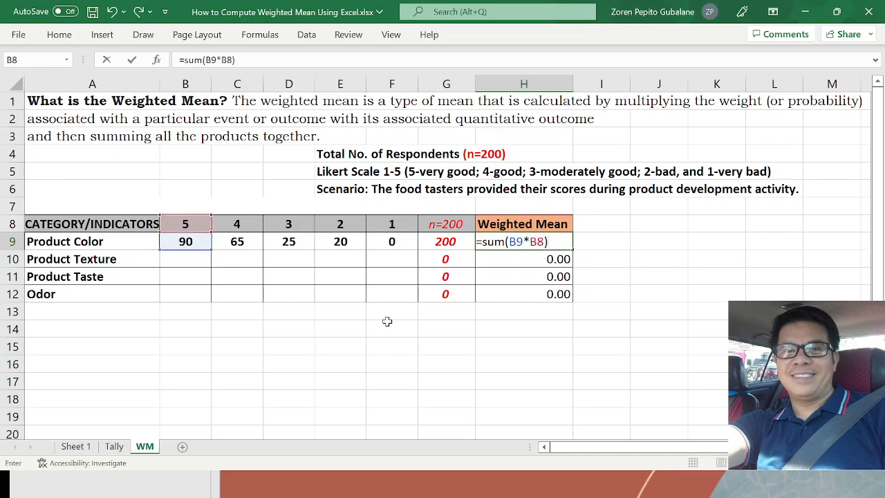
click(534, 242)
text($)
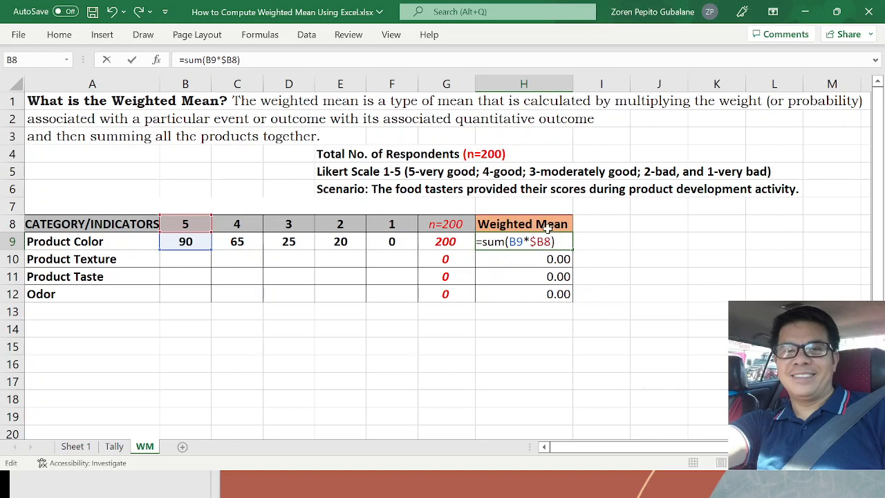
text($)
Extend the H9 formula with the rating 4 term +(C9*$C$8), making the heading reference absolute, and append a plus sign.
text(+()
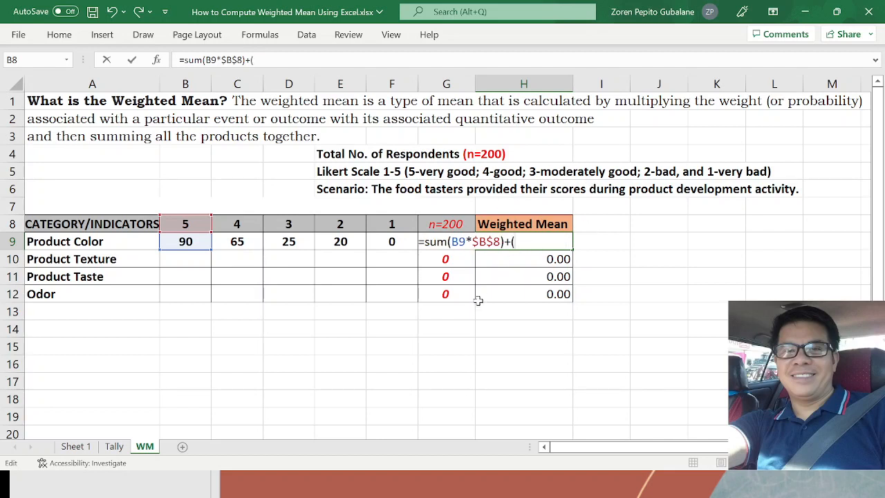
click(241, 242)
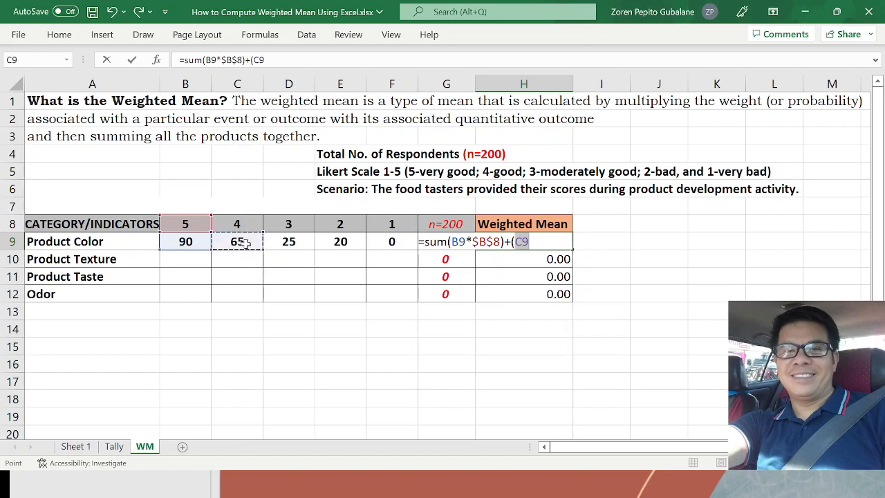
click(250, 224)
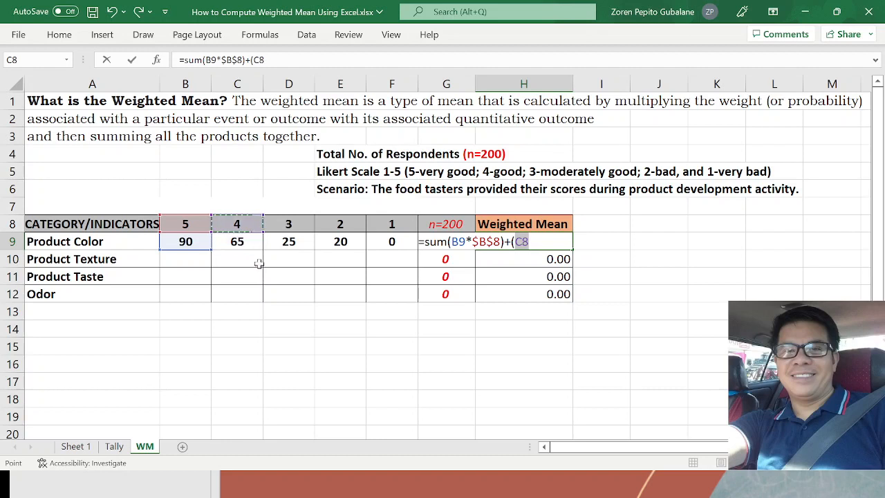
click(249, 242)
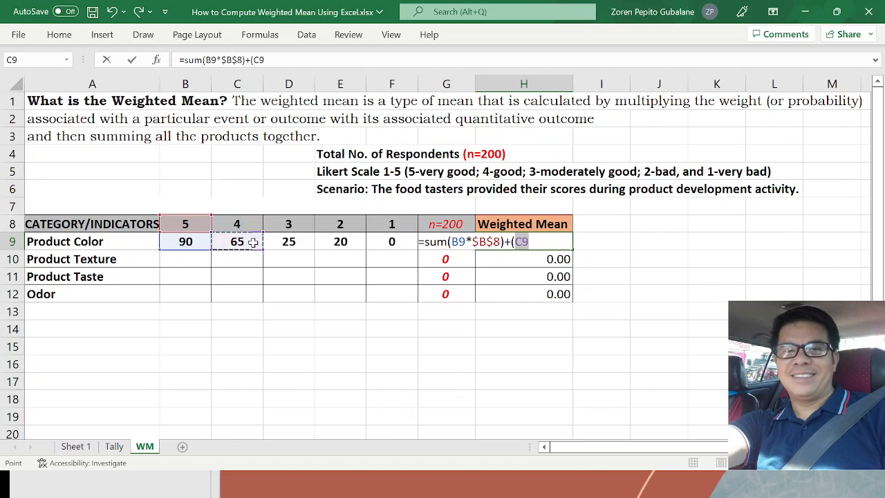
text(*)
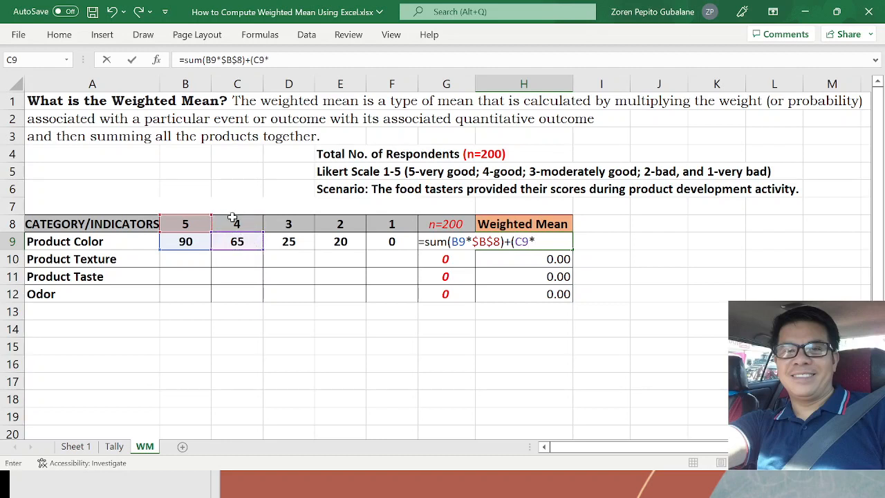
click(235, 223)
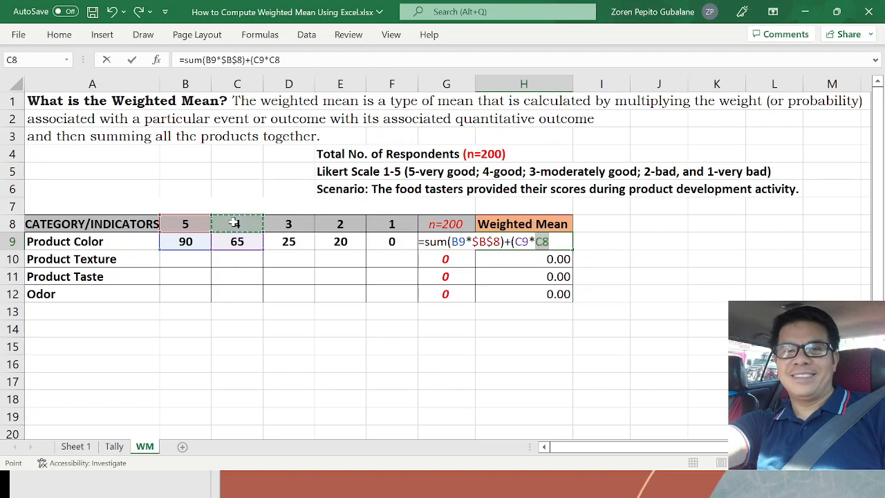
text())
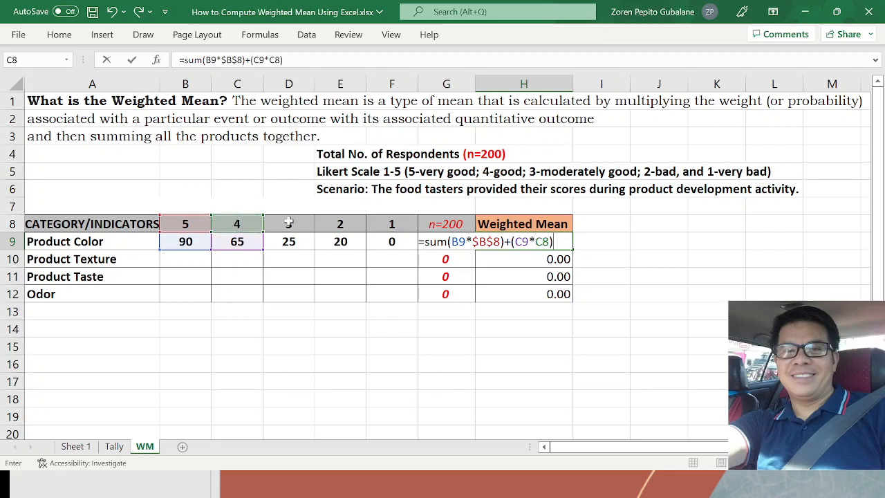
click(535, 241)
text($B)
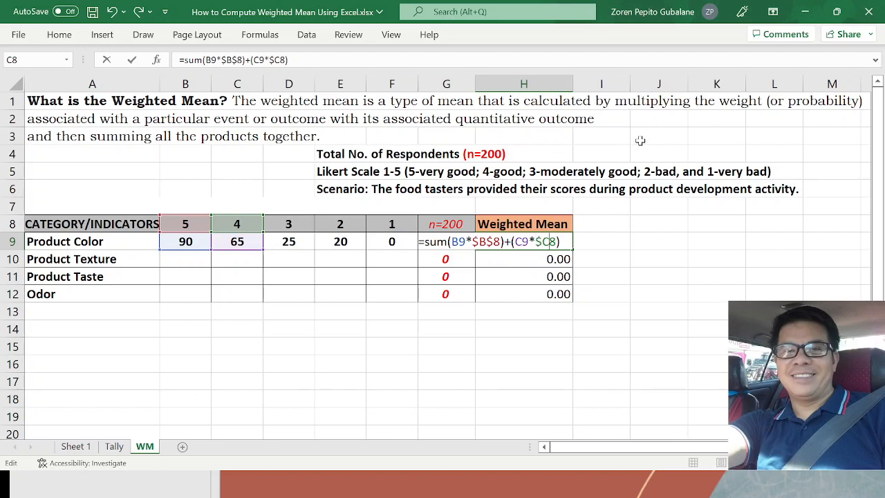
text($8)+)
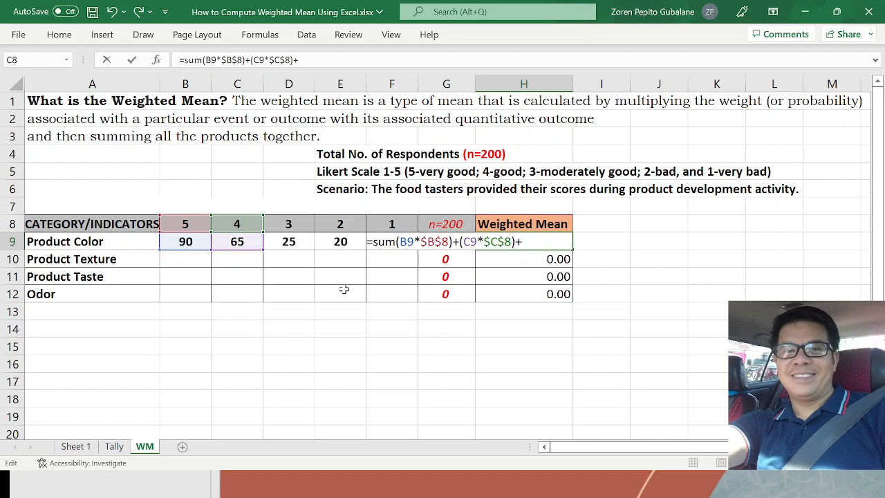
Enter the rating 3 term D9*$D$8) in the H9 formula, with an absolute reference to its heading.
click(291, 241)
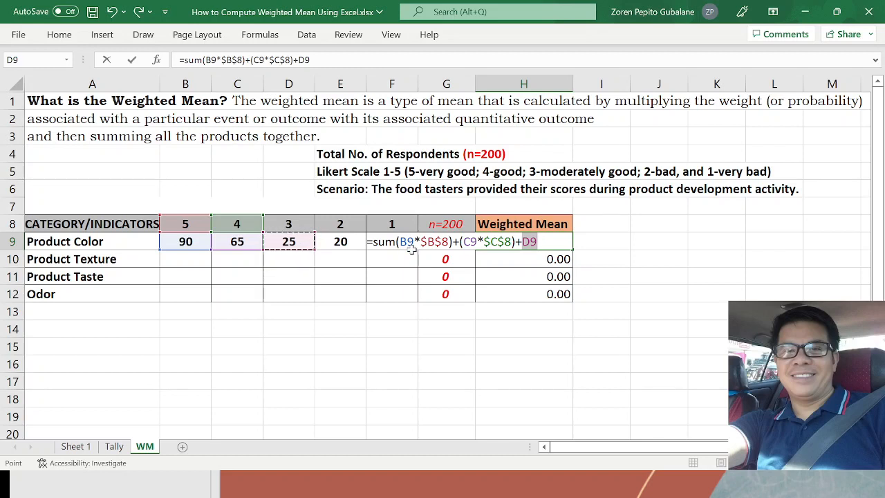
text(*)
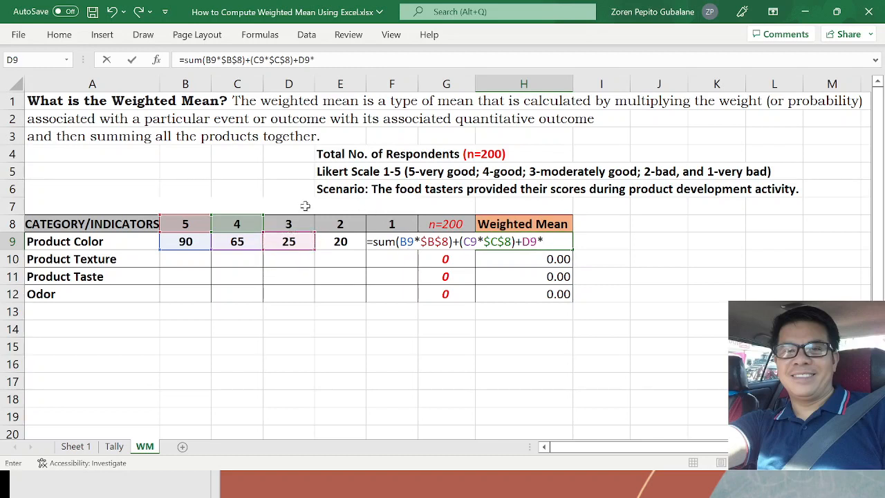
click(286, 227)
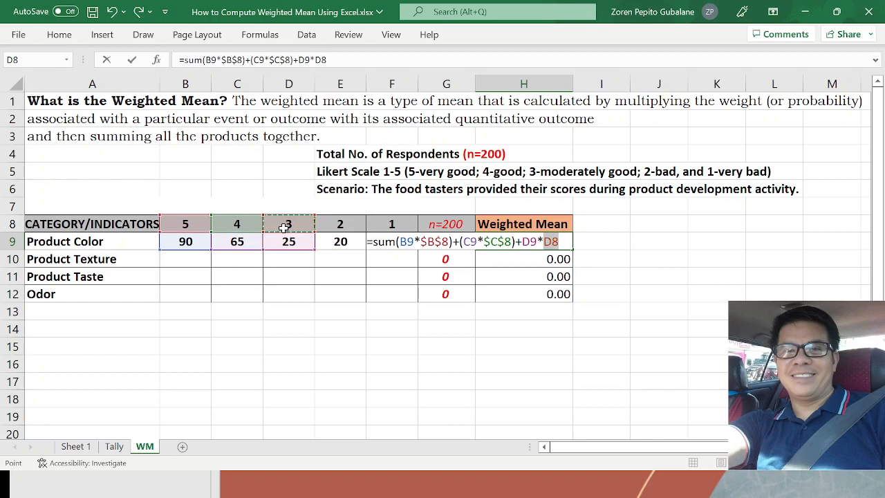
text())
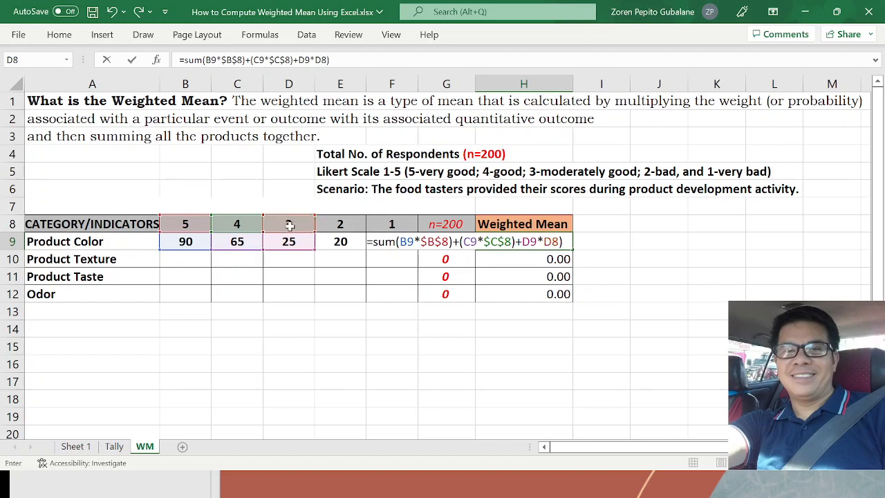
click(545, 242)
text($B)
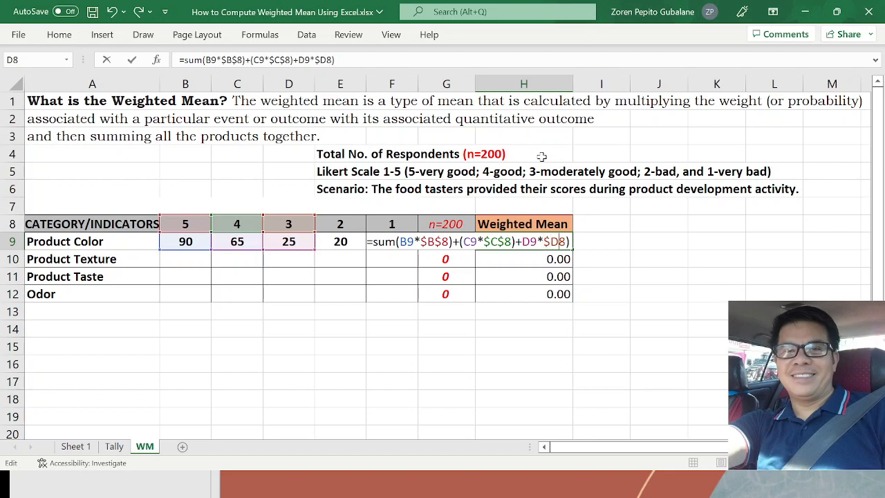
text($8))
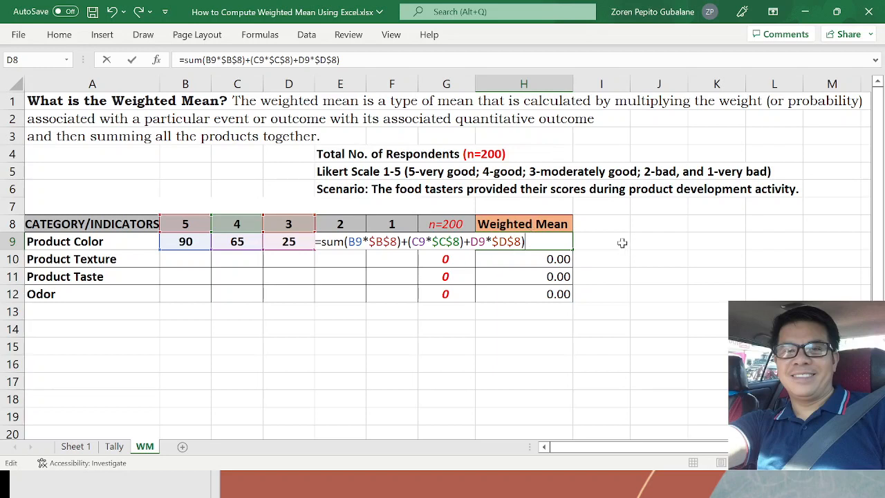
Extend the H9 formula with the rating 2 term +(E9*$E$8), making the heading reference absolute, and append a plus sign.
text(+()
click(353, 260)
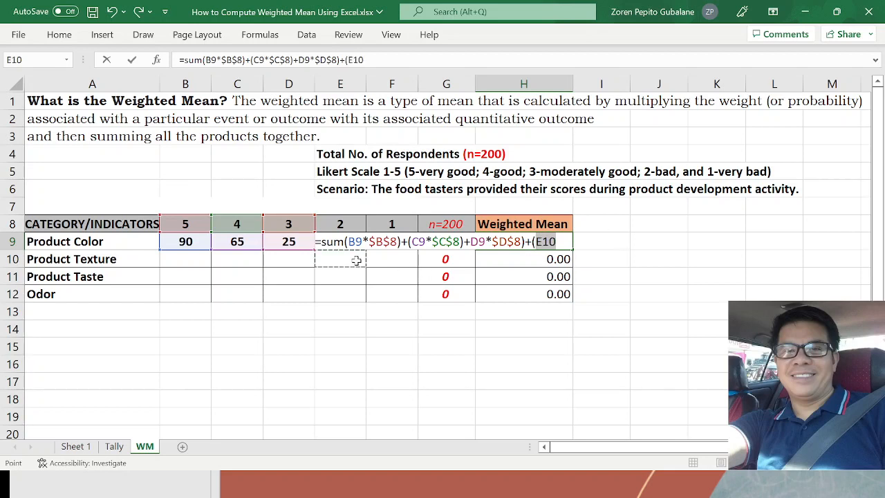
key(Up)
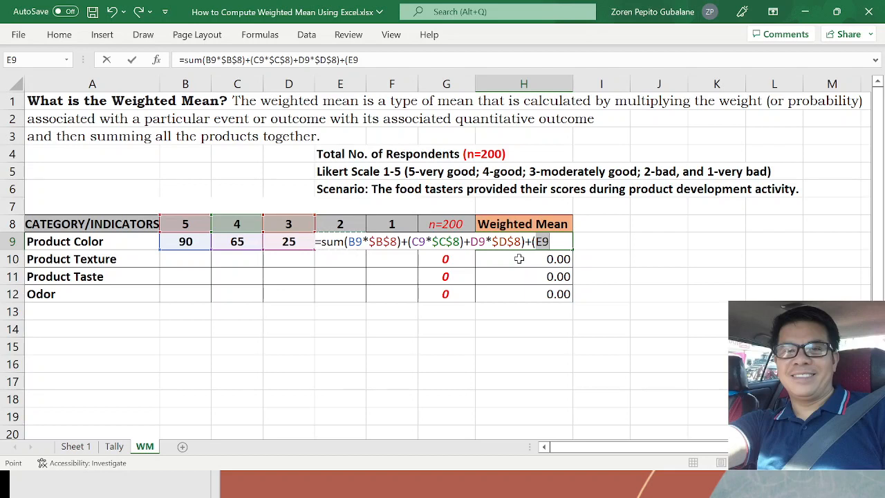
text(*)
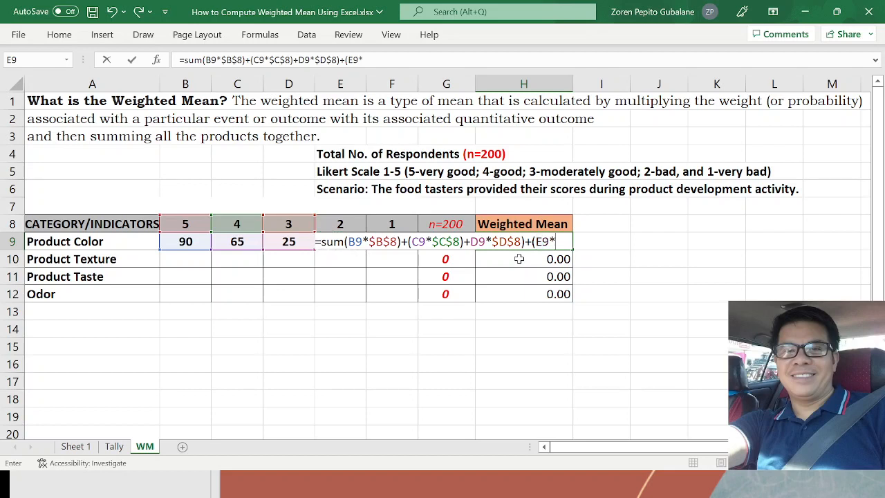
click(340, 224)
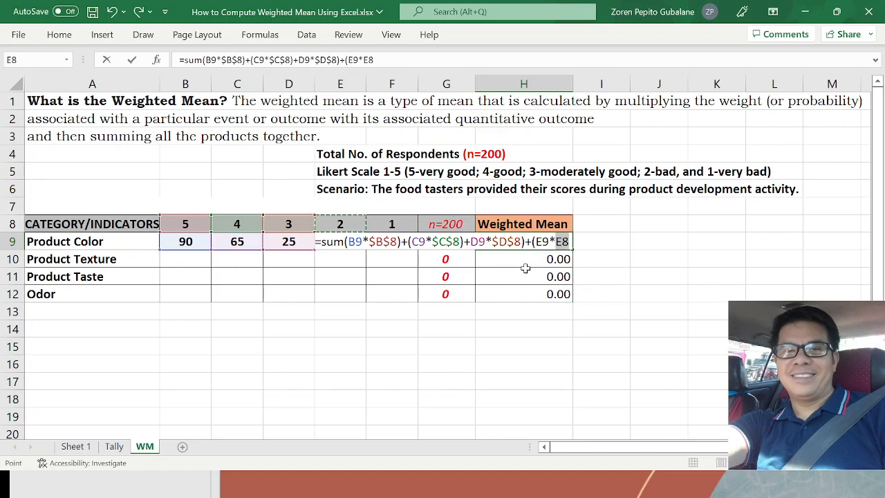
text())
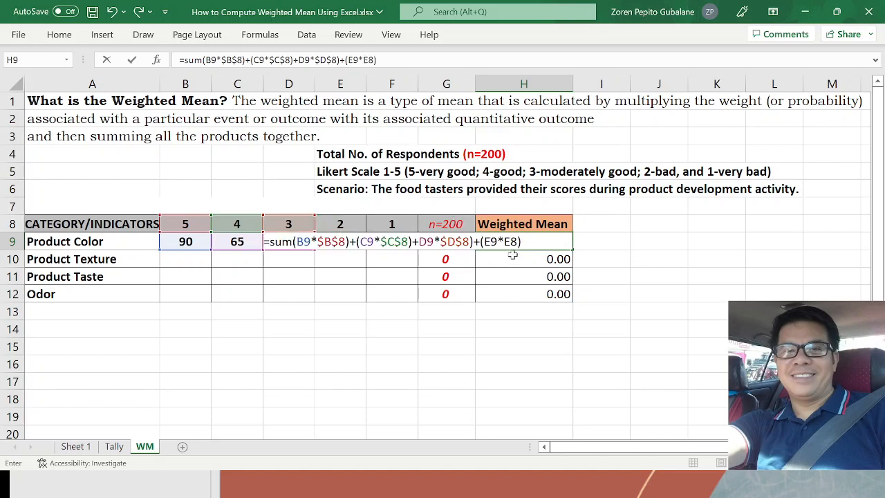
click(505, 242)
text($B)
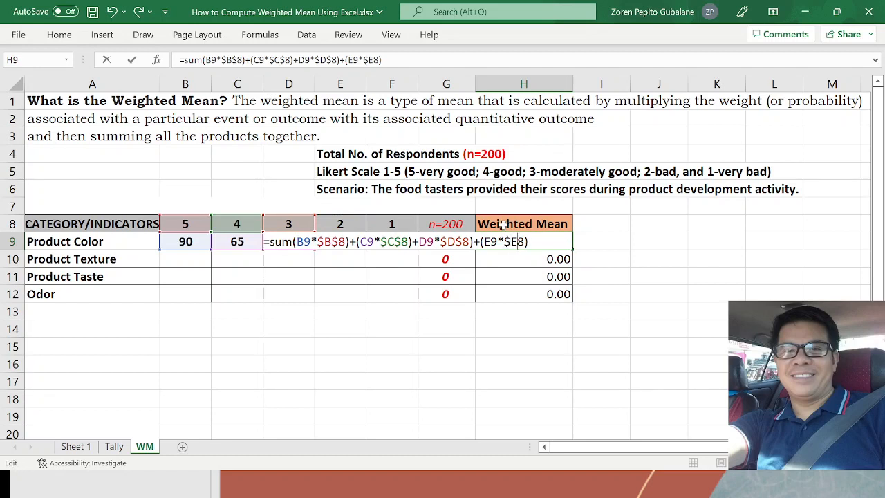
text($8)+)
Extend the H9 formula with the rating 1 term (F9*$F$8), making the heading reference absolute.
text(()
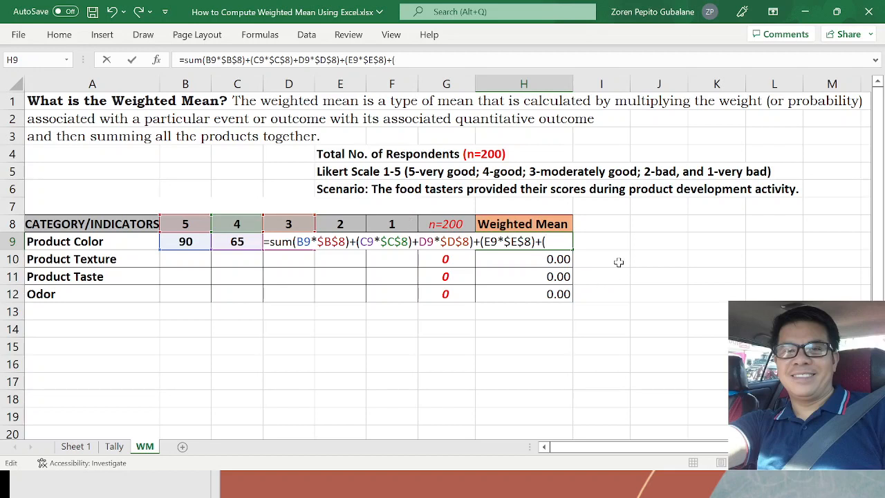
click(407, 254)
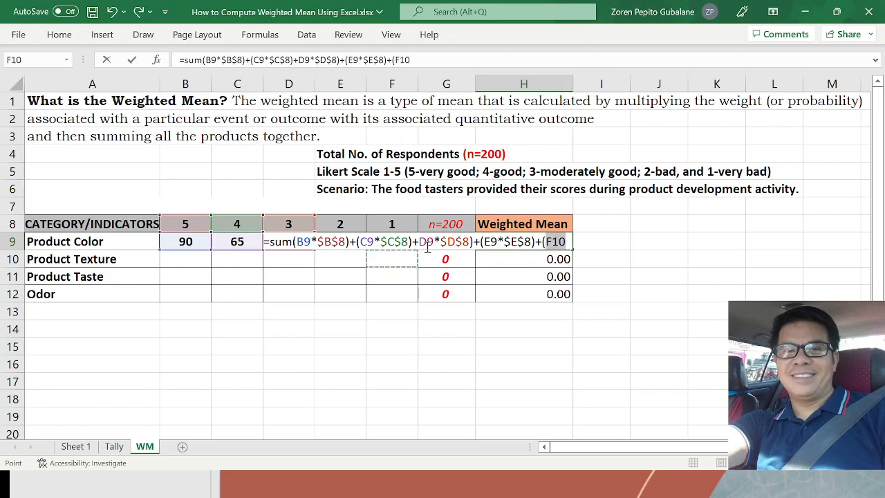
key(Up)
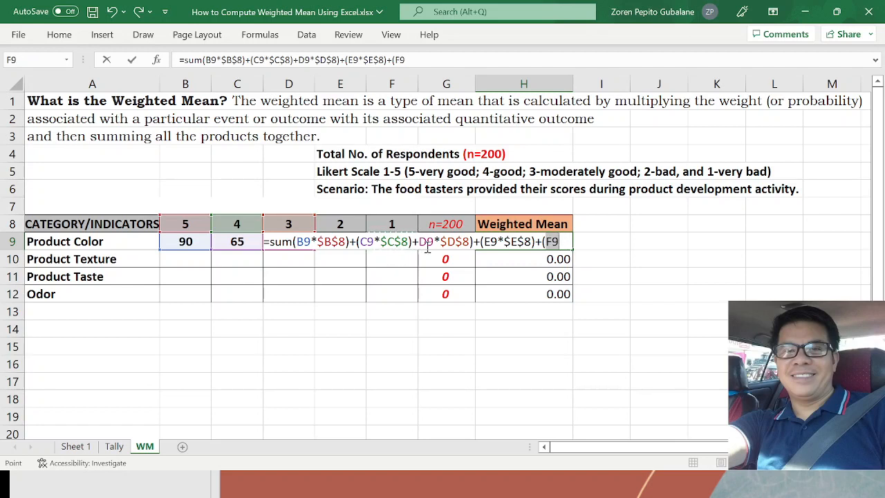
text(*)
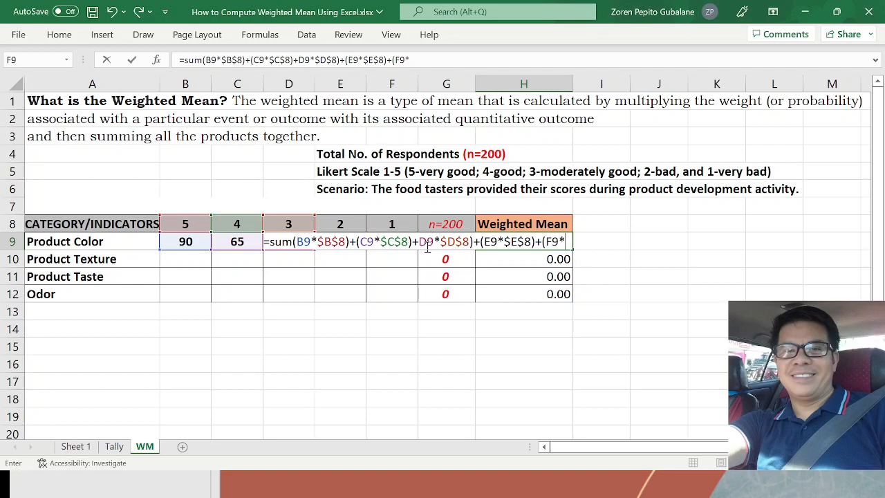
click(392, 223)
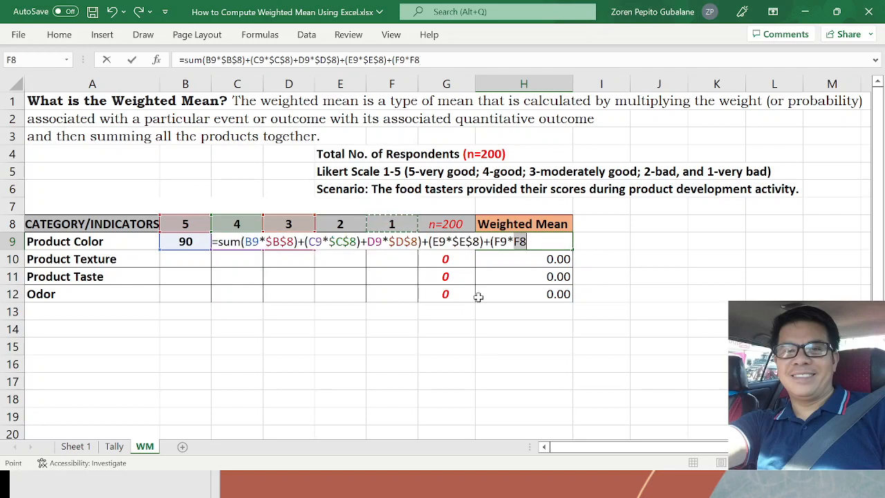
text())
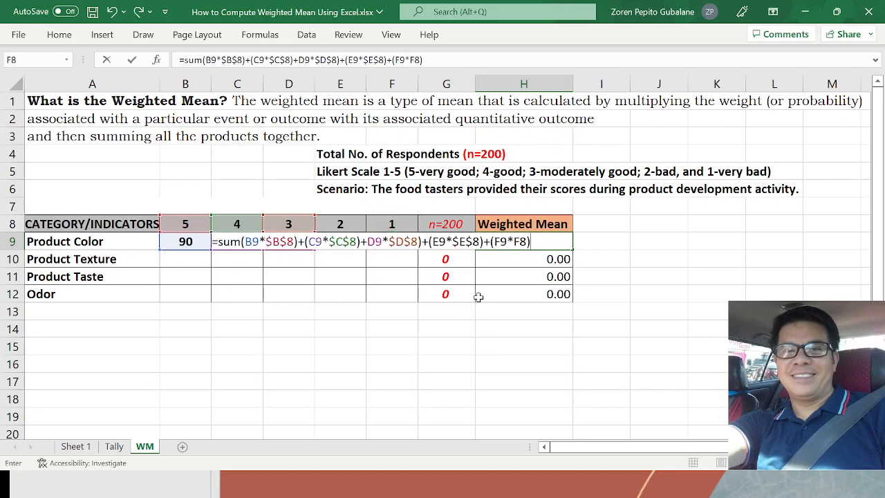
click(514, 241)
text($B)
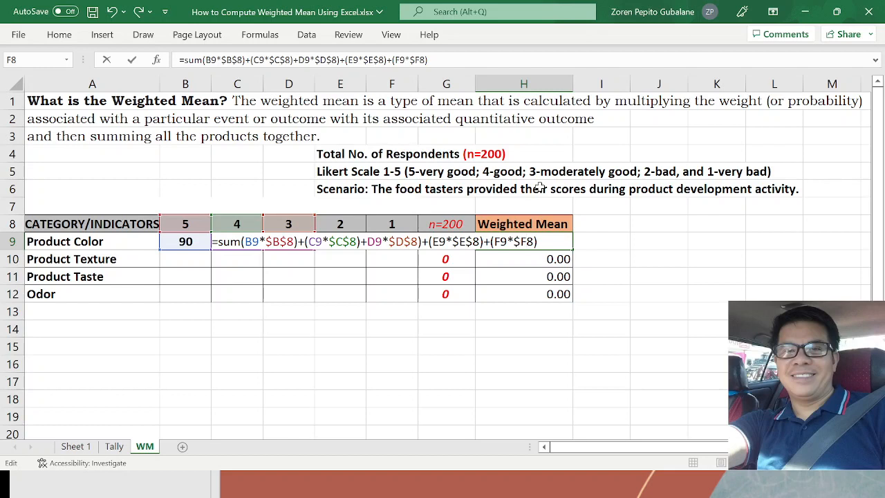
text($)
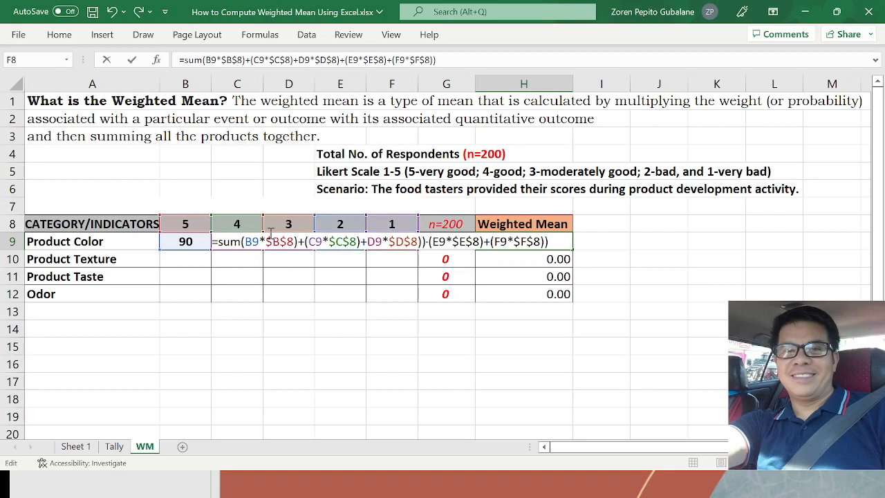
Enclose all the summed products in the H9 formula in outer parentheses and divide the sum by 200.
text(()
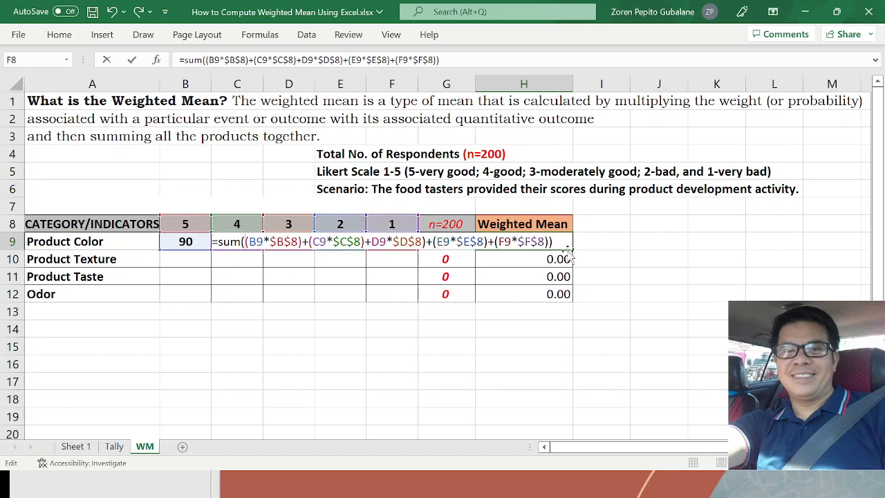
click(561, 241)
text(00)
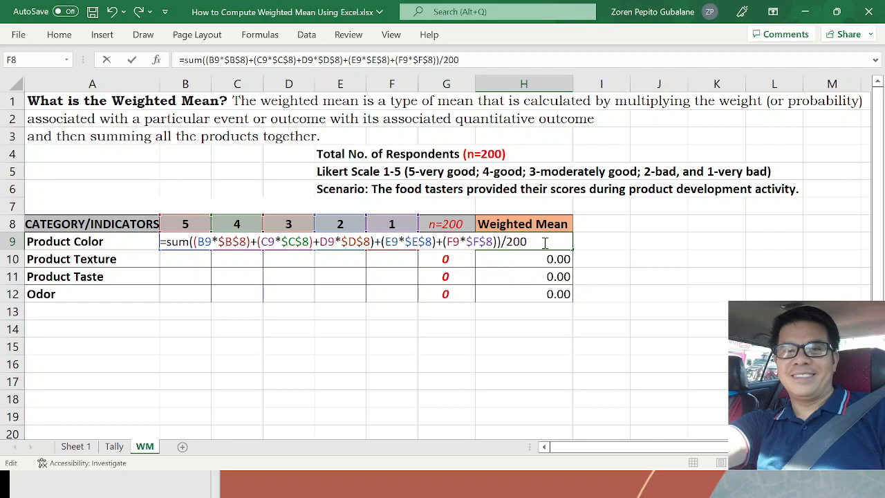
Add the missing opening parenthesis before D9 in the H9 formula and commit it.
key(Return)
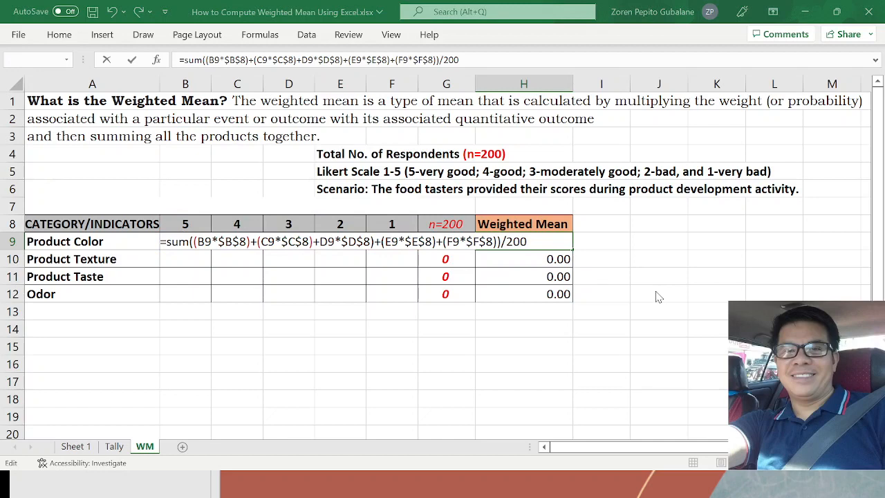
key(Return)
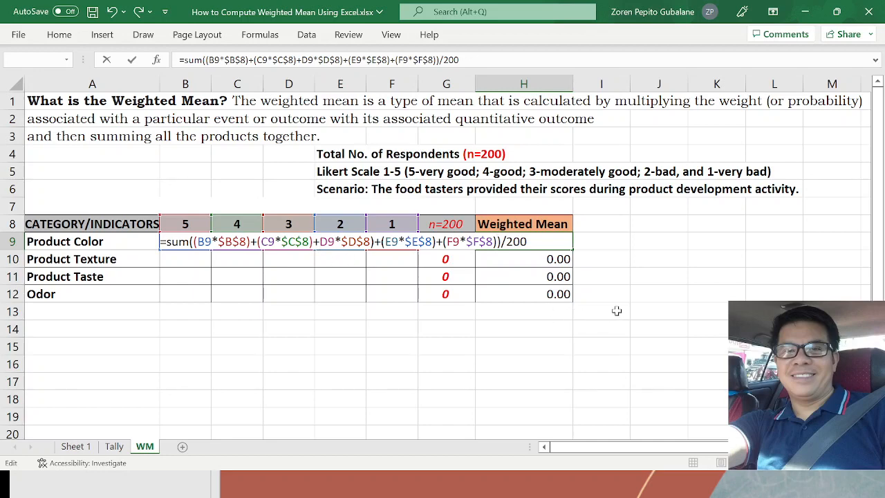
text(()
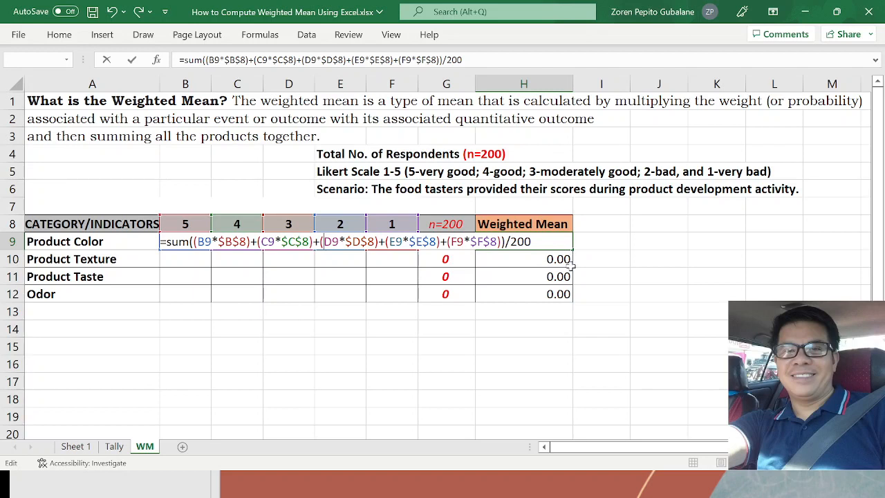
key(Return)
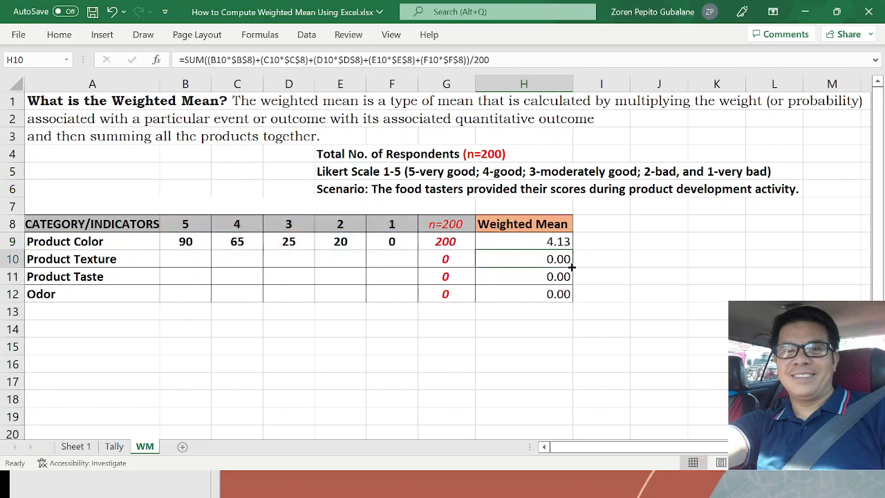
click(552, 242)
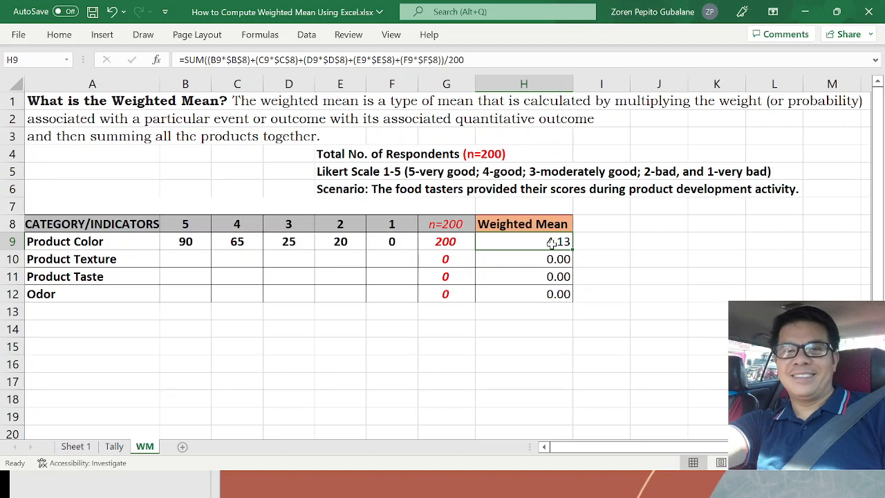
click(512, 170)
click(437, 176)
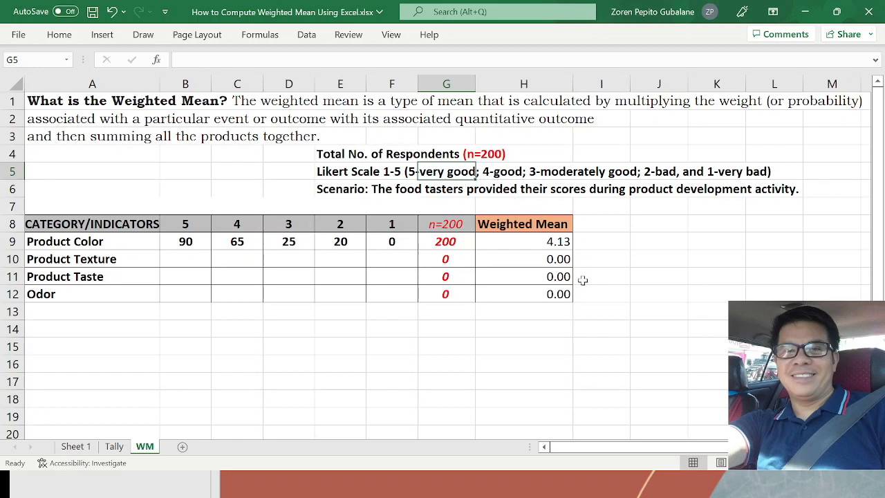
Copy the Product Color weighted mean formula from H9 and paste it into H10:H12.
click(535, 260)
click(544, 240)
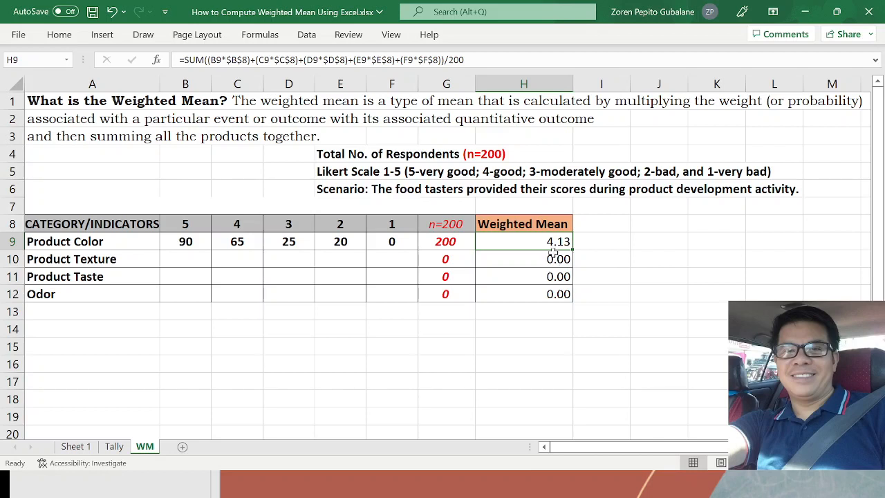
key(ctrl+c)
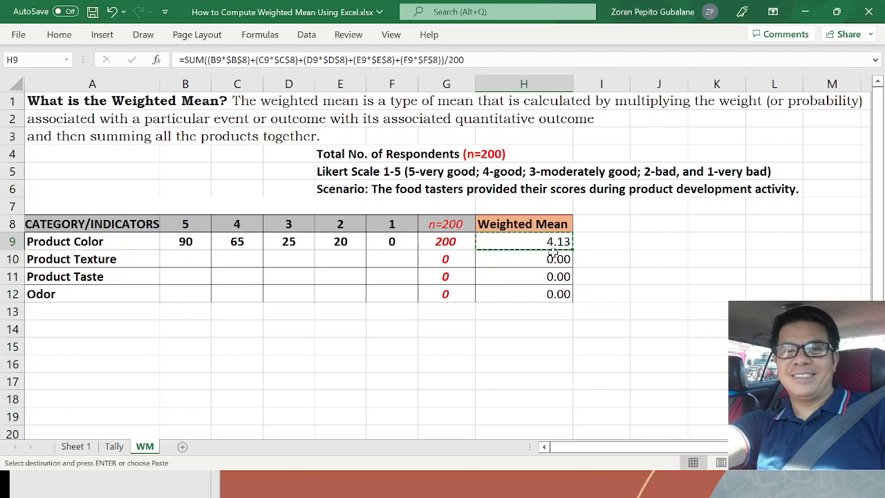
mouse_move(548, 258)
mouse_down()
mouse_move(559, 259)
mouse_move(554, 296)
mouse_up()
key(ctrl+v)
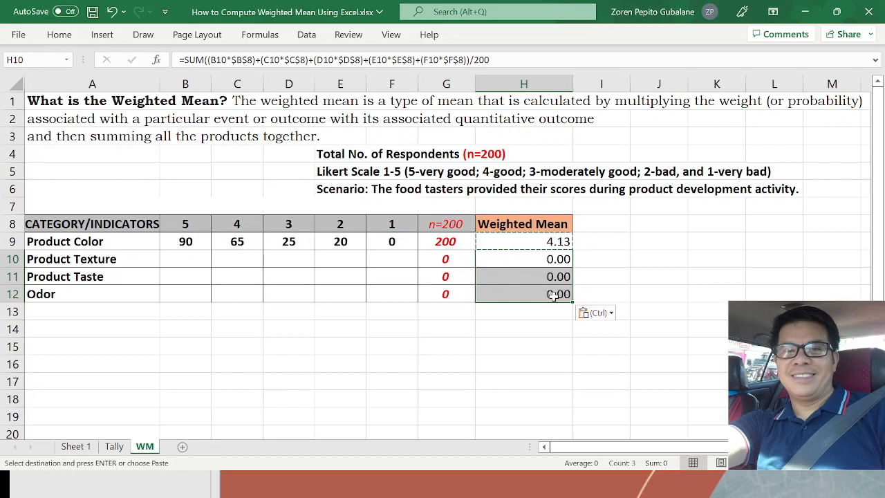
Fill the H9 weighted mean formula down through H12 and check the formulas in H10, H11 and H12.
click(525, 242)
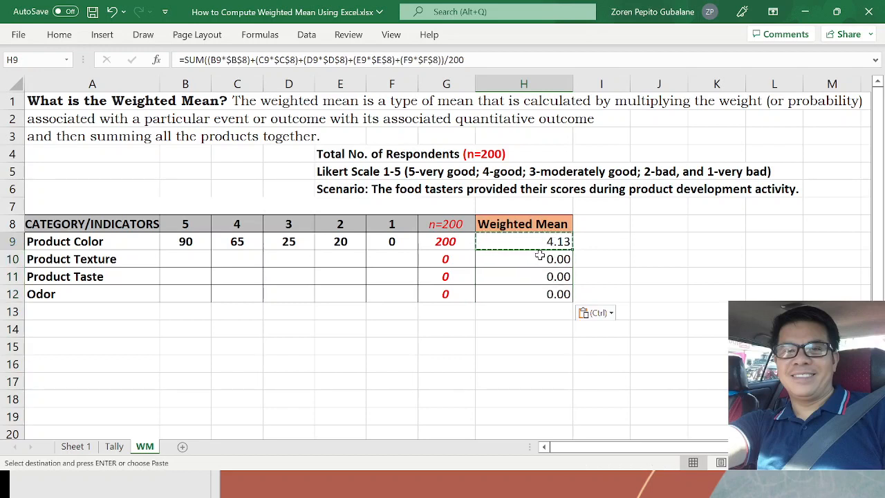
key(Escape)
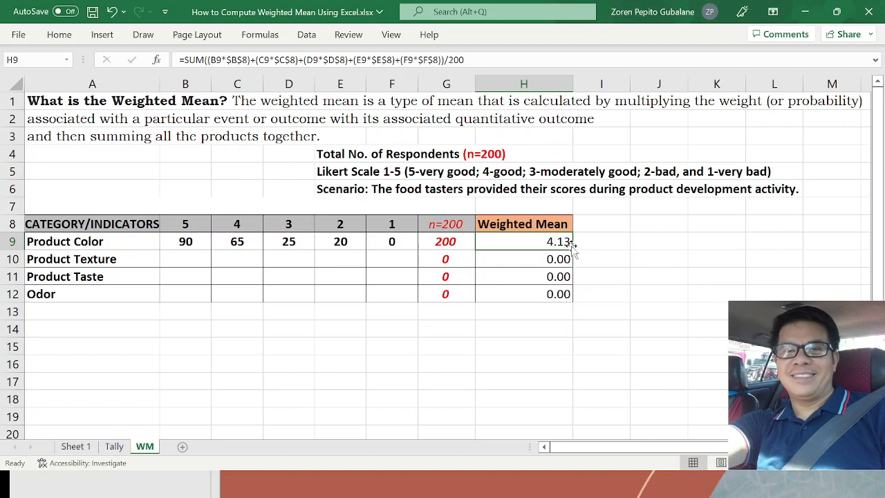
drag(572, 250, 577, 296)
click(530, 342)
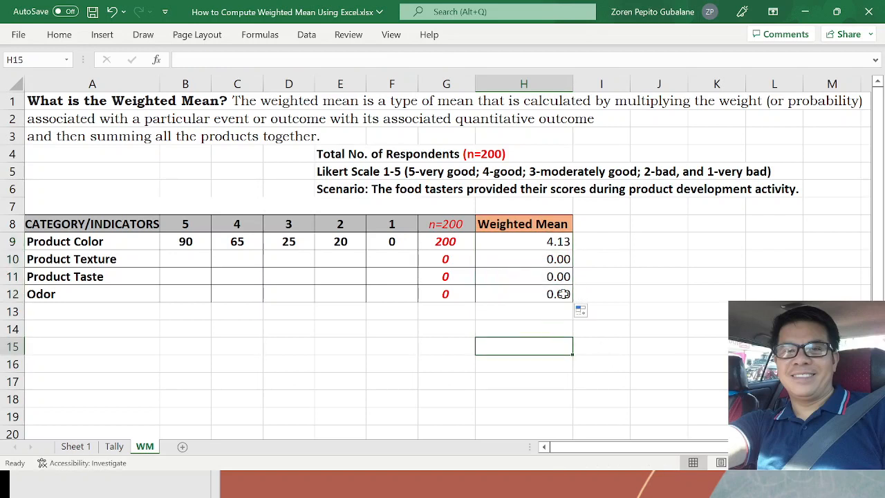
click(538, 259)
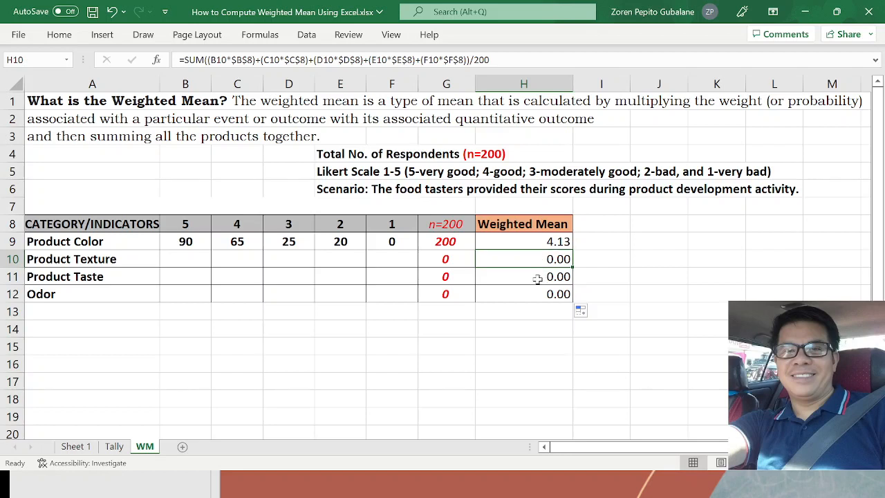
click(537, 276)
click(539, 293)
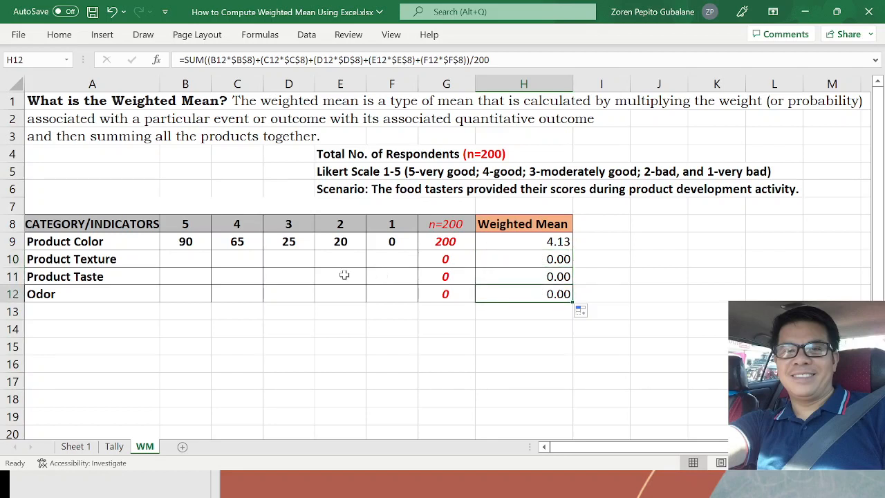
On the Tally sheet, set the font color of the Product Texture counts in B4:F4 to black.
drag(194, 260, 417, 301)
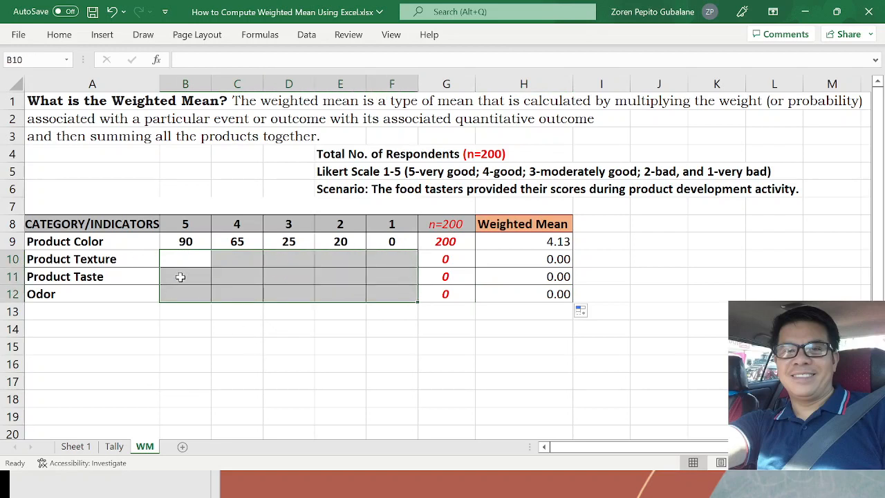
click(180, 277)
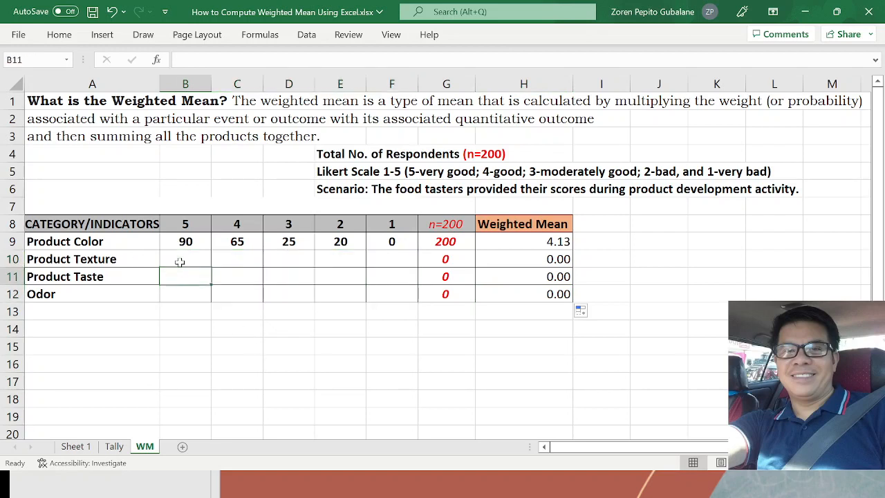
click(114, 446)
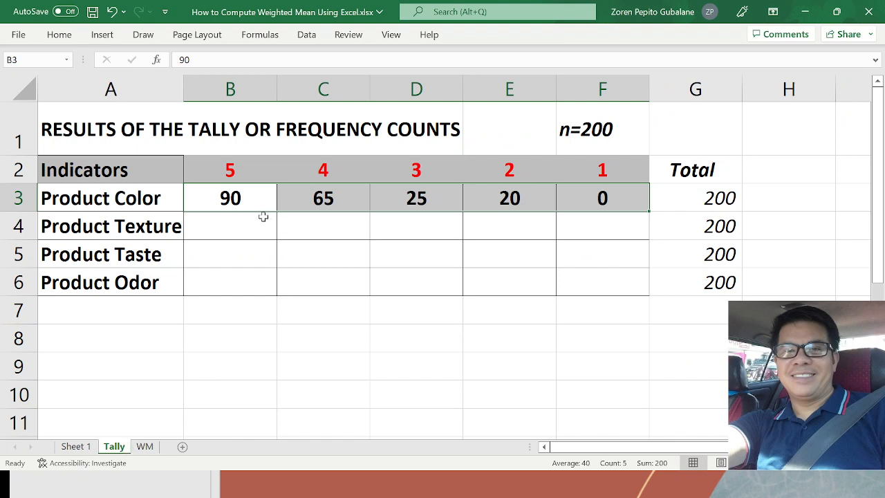
click(235, 226)
drag(470, 221, 598, 222)
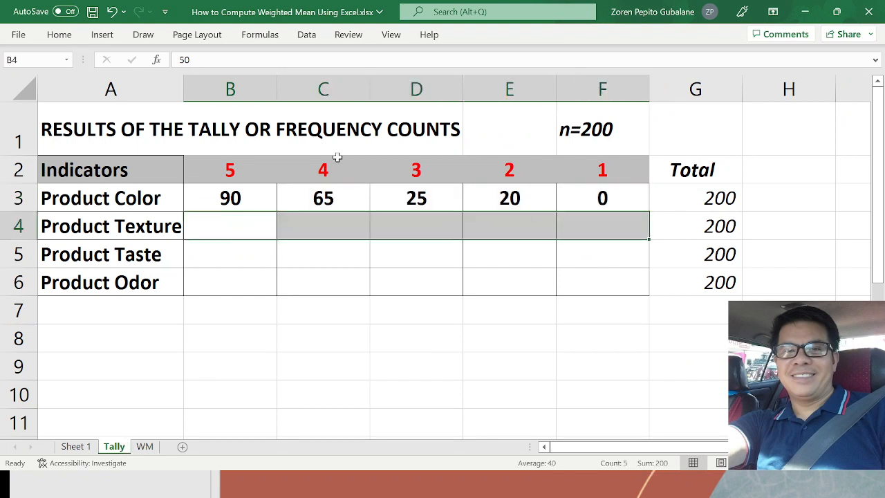
click(60, 35)
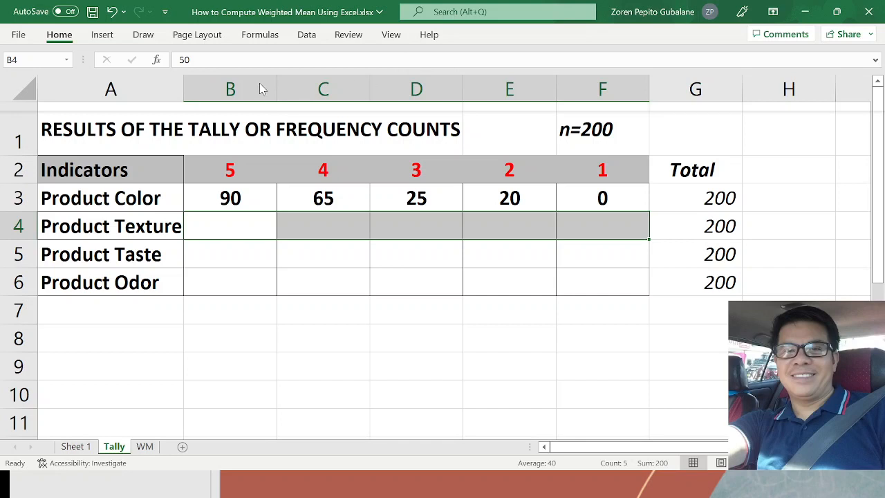
click(195, 82)
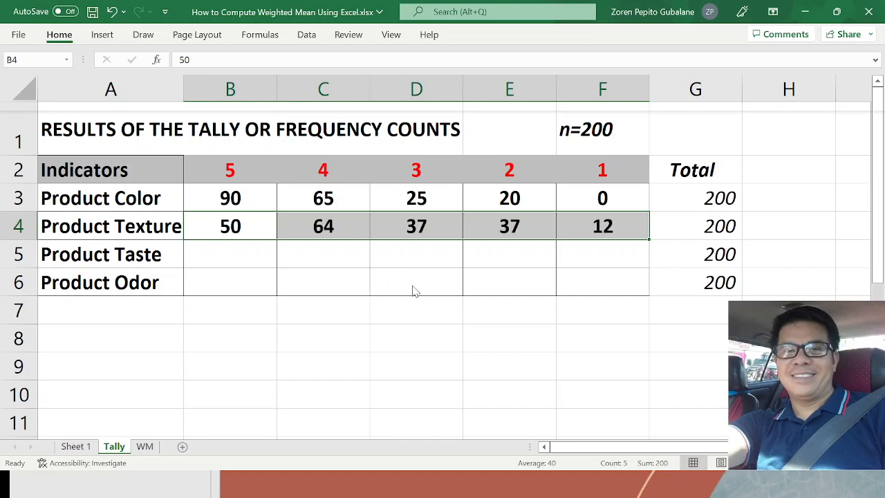
Set the font color of the Product Taste counts in B5:F5 to black.
click(237, 253)
drag(237, 253, 584, 253)
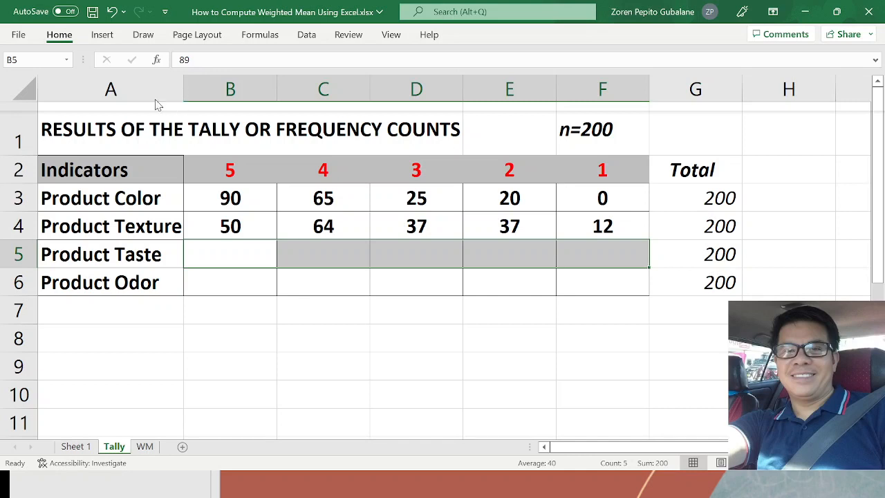
click(195, 81)
click(205, 127)
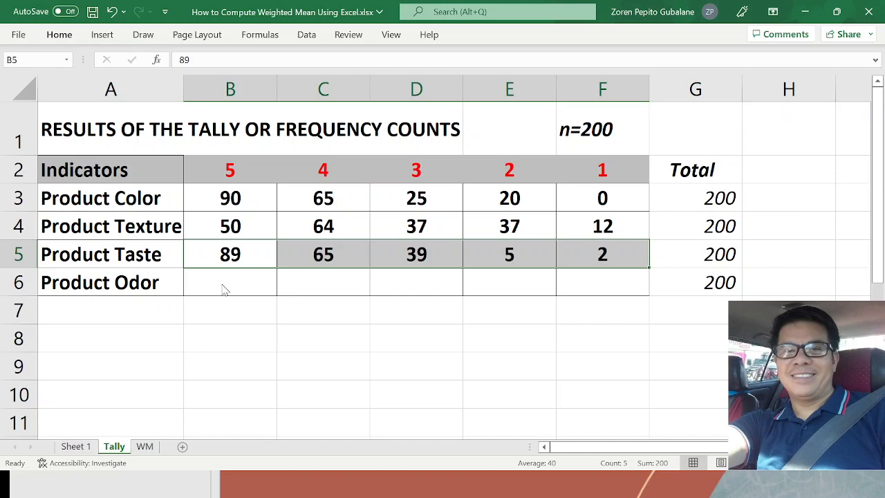
Set the font color of the Product Odor counts in B6:F6 to black.
drag(226, 279, 591, 285)
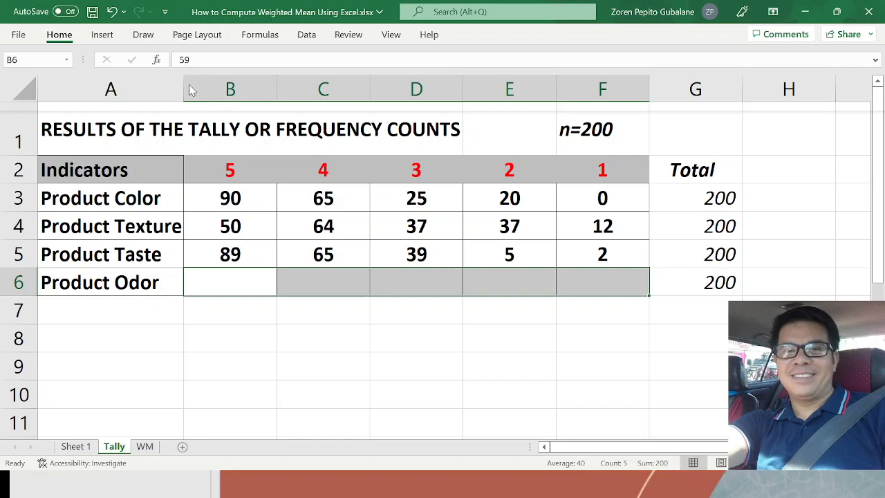
click(319, 247)
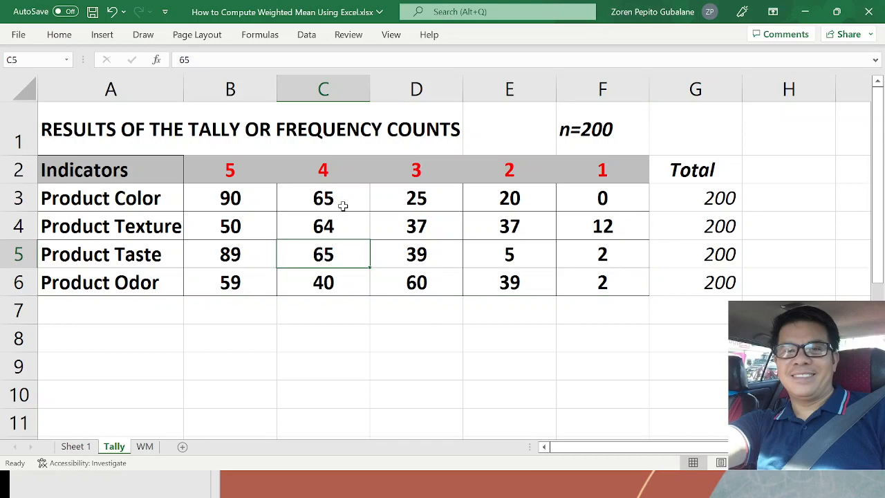
click(241, 230)
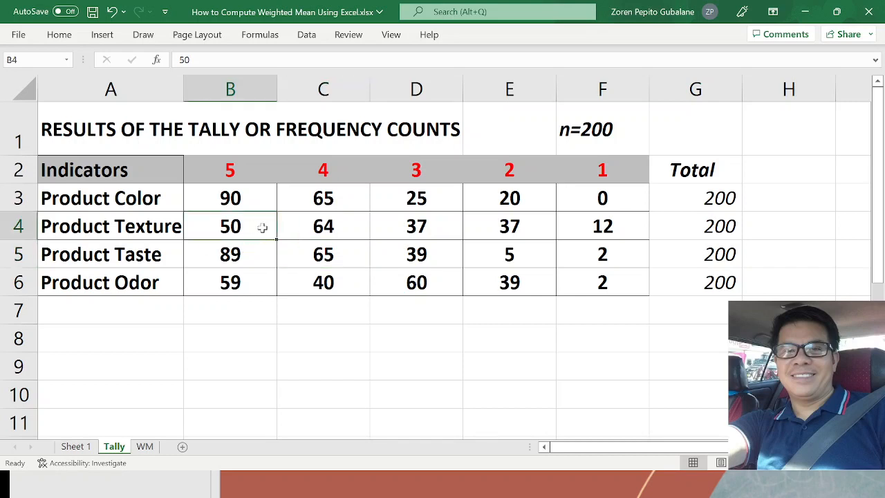
Review the Product Texture, Product Taste and Product Odor counts together with their row totals on the Tally sheet.
drag(263, 227, 681, 228)
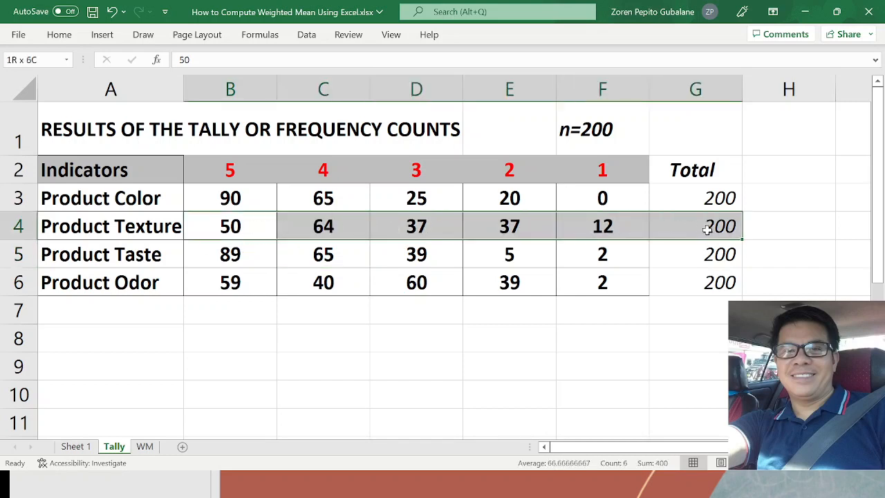
click(239, 257)
drag(252, 255, 692, 248)
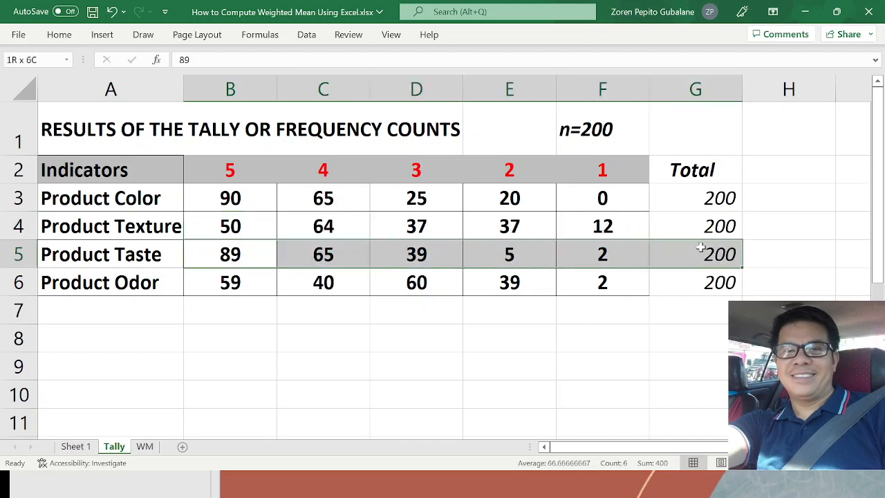
click(241, 284)
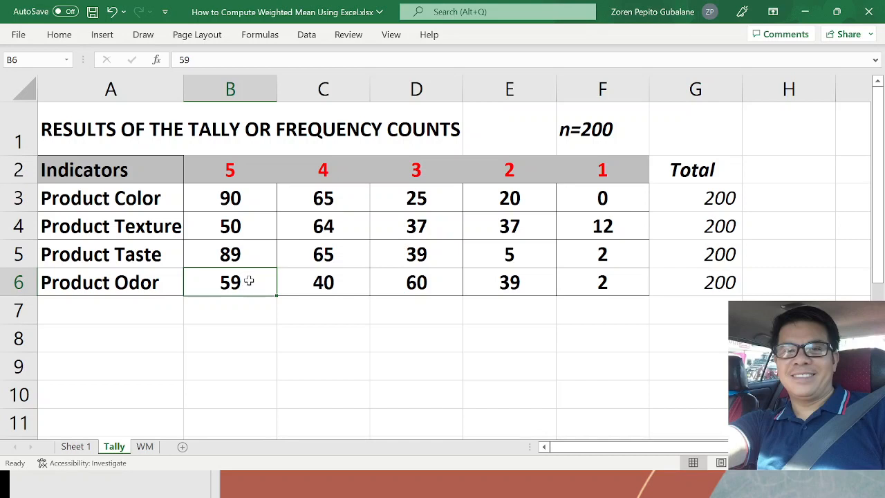
drag(253, 280, 668, 276)
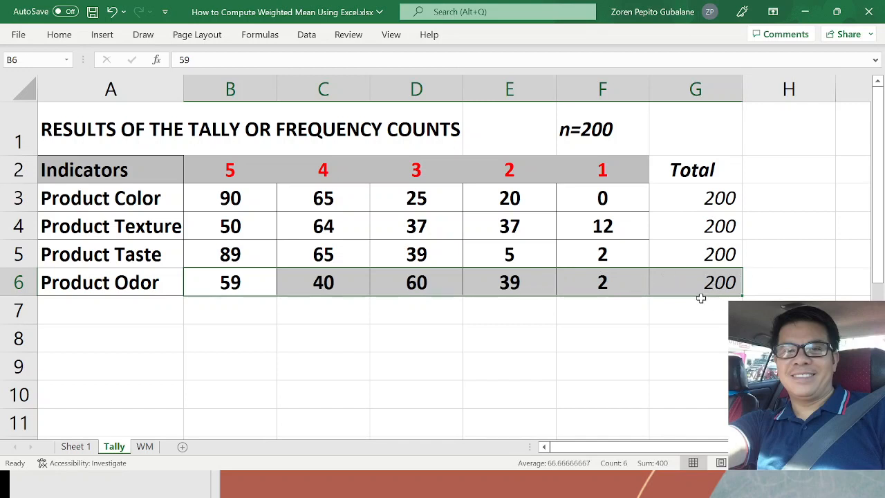
click(559, 338)
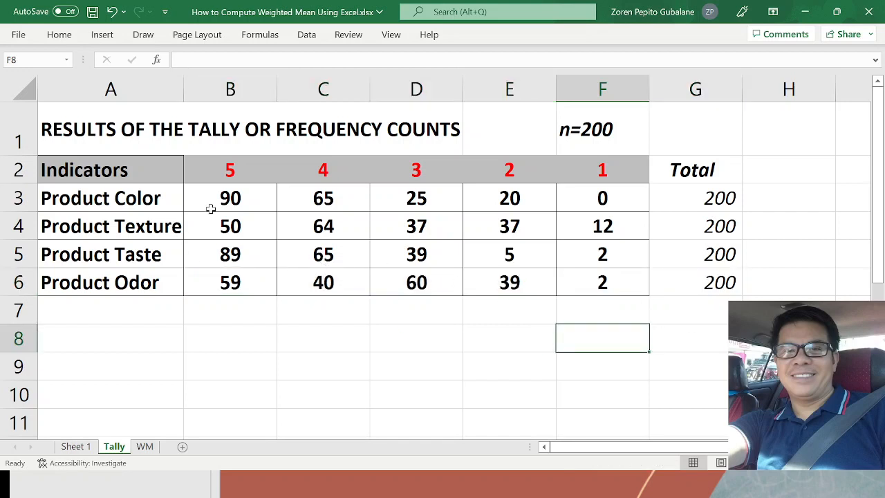
Copy the counts in B4:F6 of the Tally sheet into the WM sheet starting at B10.
drag(222, 227, 613, 277)
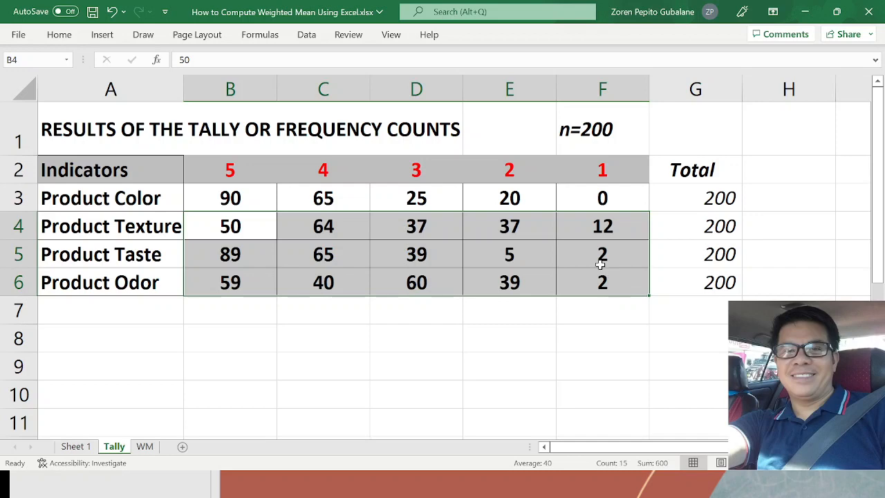
key(ctrl+c)
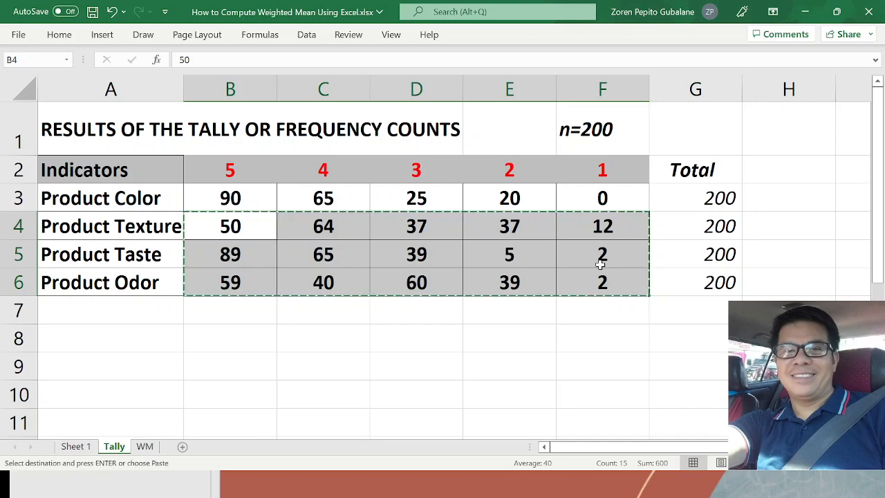
click(145, 448)
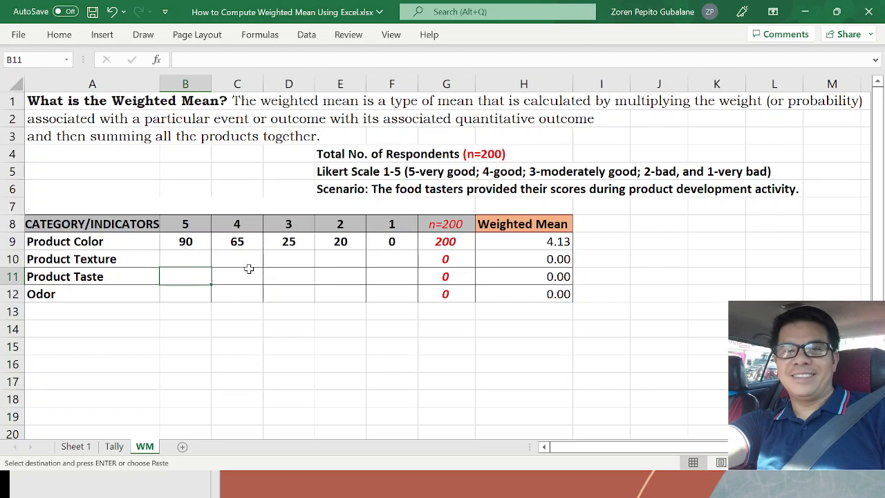
click(187, 258)
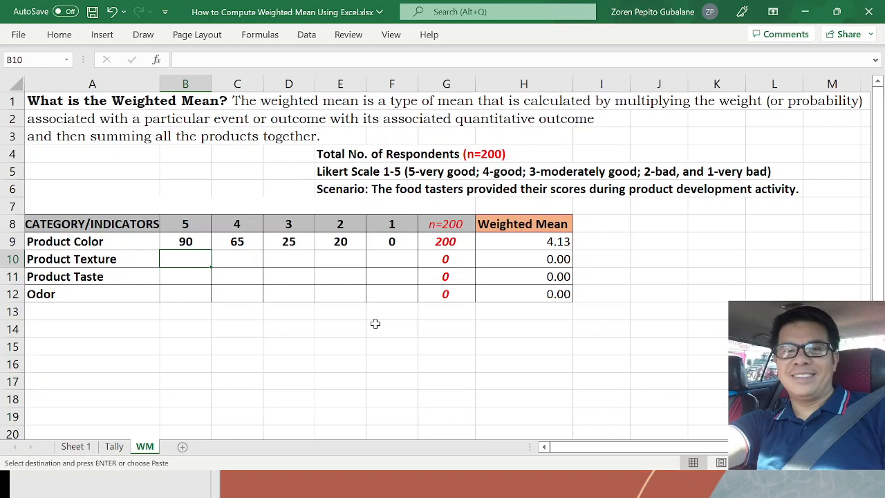
key(ctrl+v)
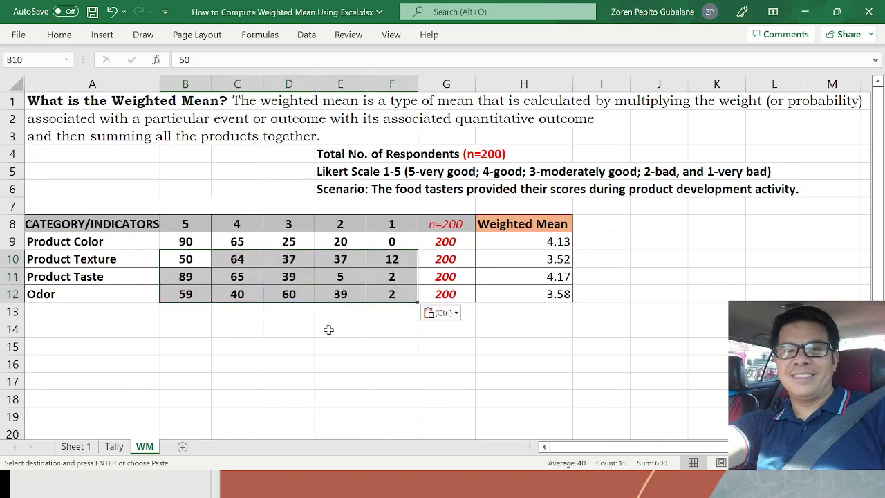
click(328, 330)
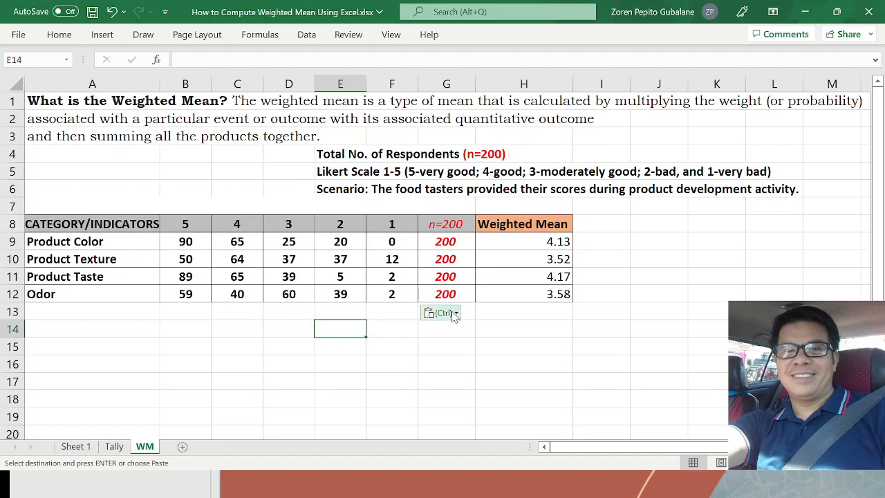
Check the respondent totals in G10:G12 and the weighted means in H10:H12.
click(461, 259)
click(460, 278)
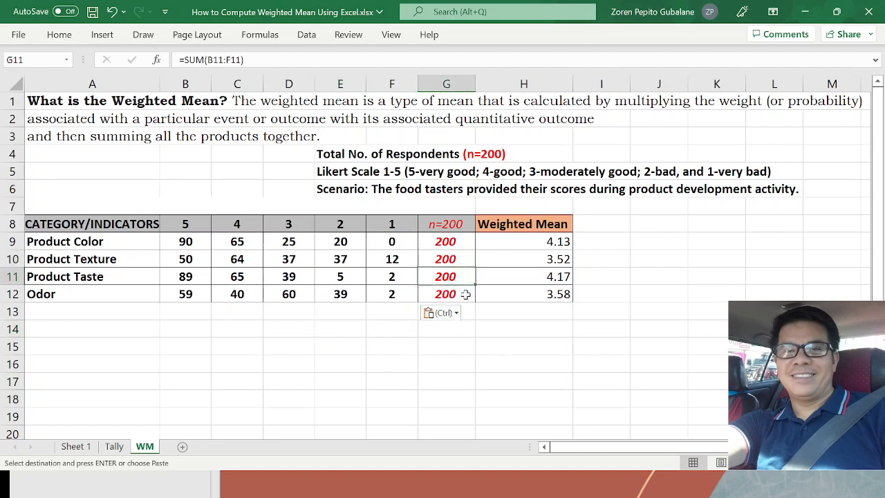
click(464, 296)
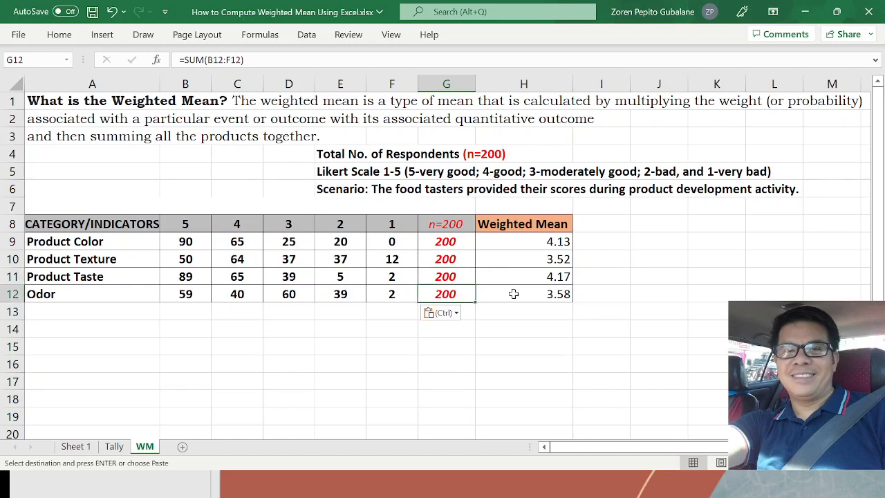
click(550, 260)
drag(557, 260, 560, 294)
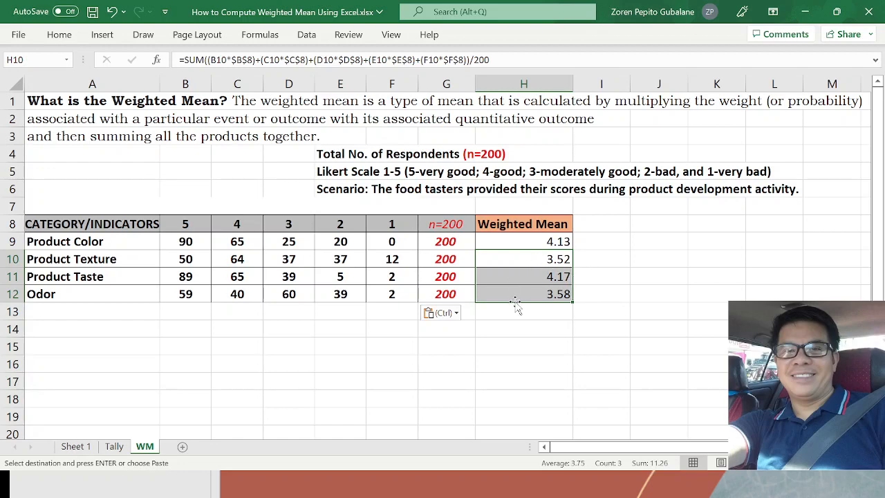
click(536, 290)
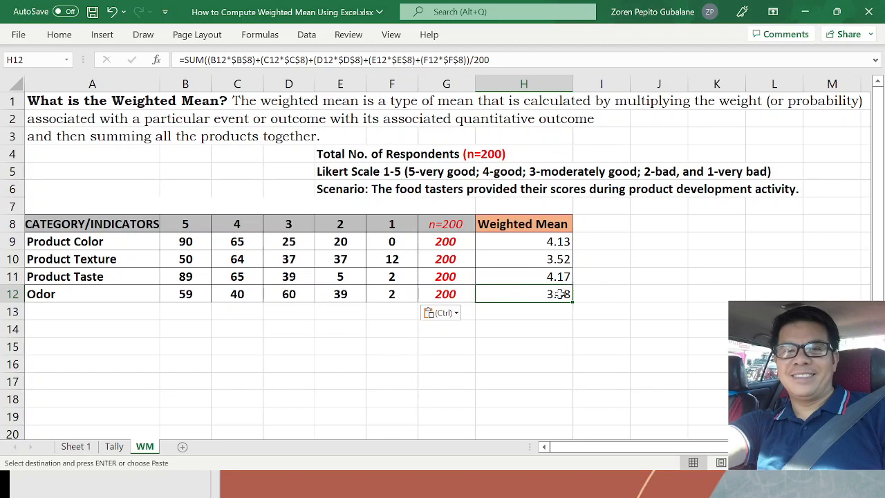
Review the total number of respondents in E4 and the indicator names in A9:A12.
click(83, 294)
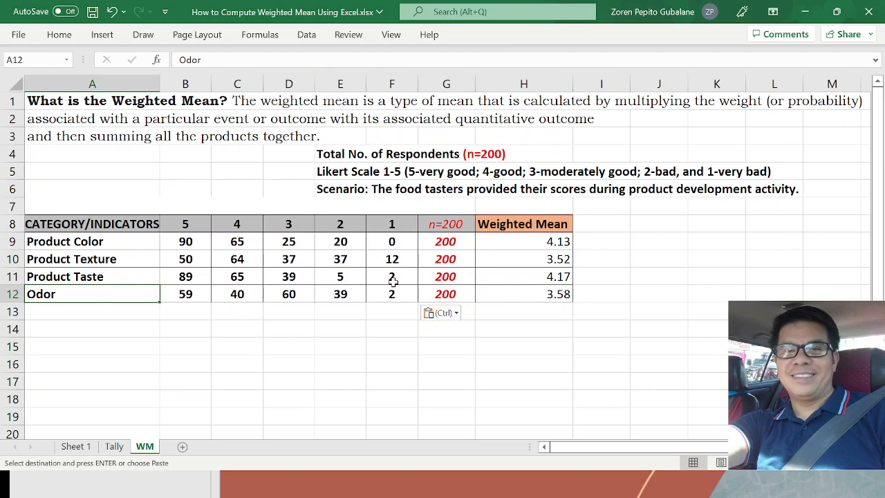
click(348, 247)
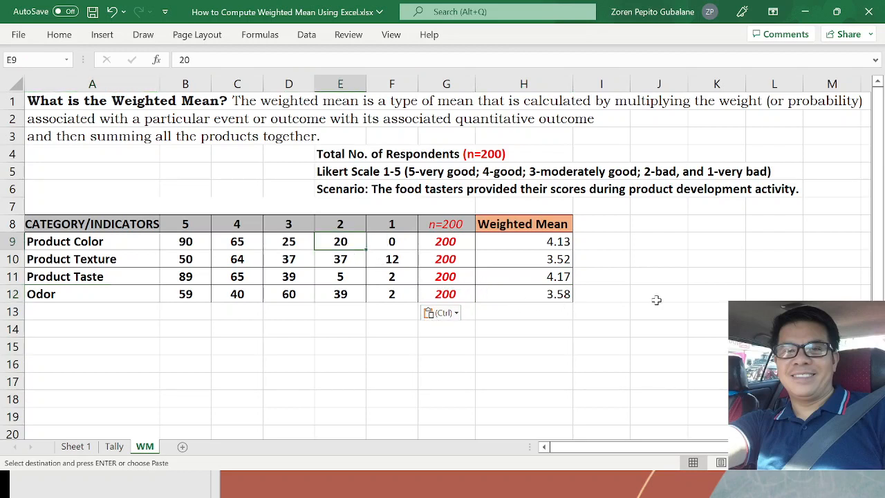
click(669, 271)
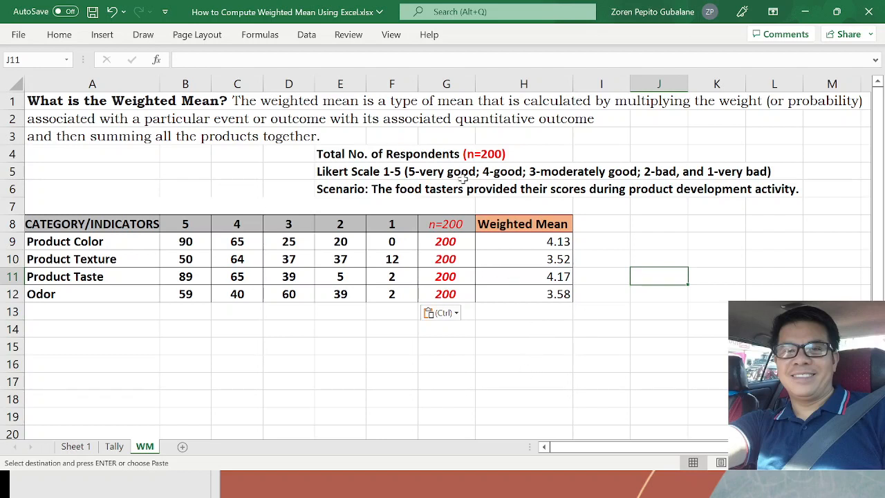
click(338, 154)
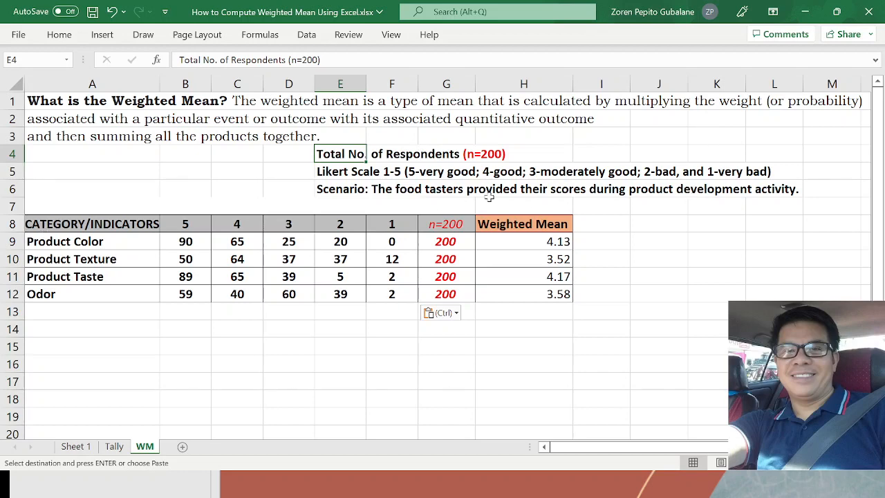
click(97, 241)
click(111, 258)
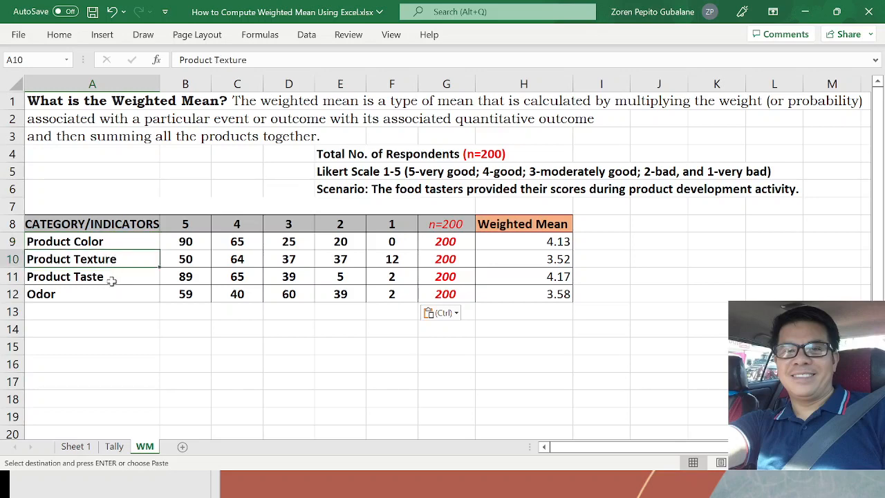
click(112, 278)
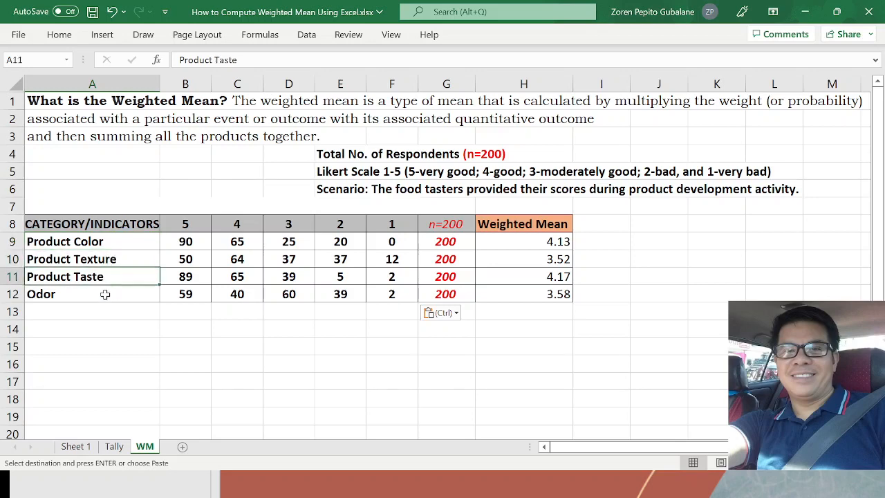
click(106, 296)
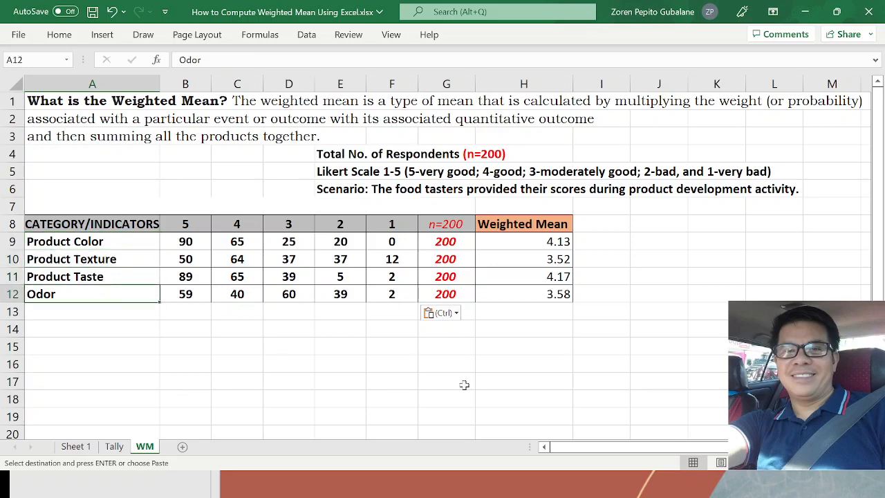
click(547, 356)
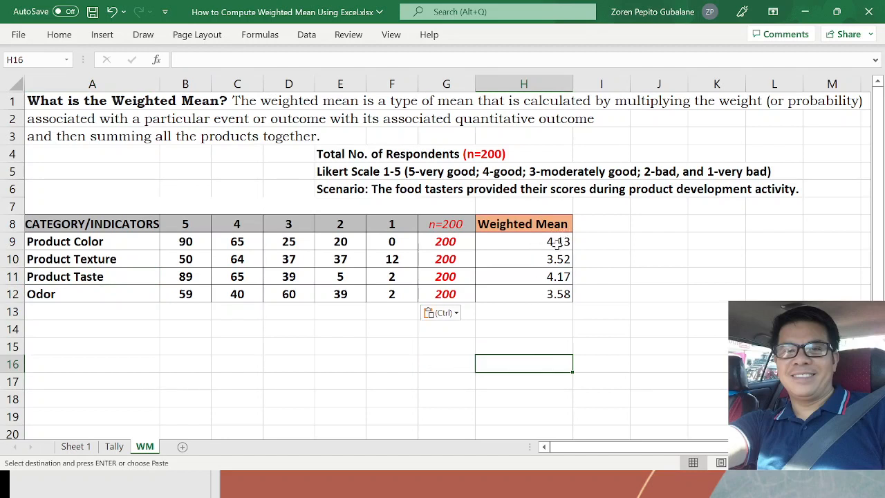
Highlight the weighted means in H9:H12 with a yellow fill.
drag(557, 242, 555, 295)
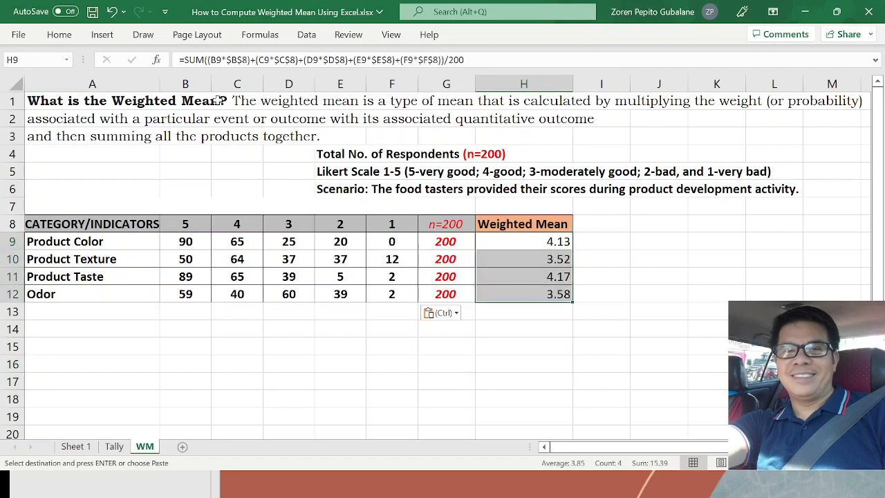
click(59, 34)
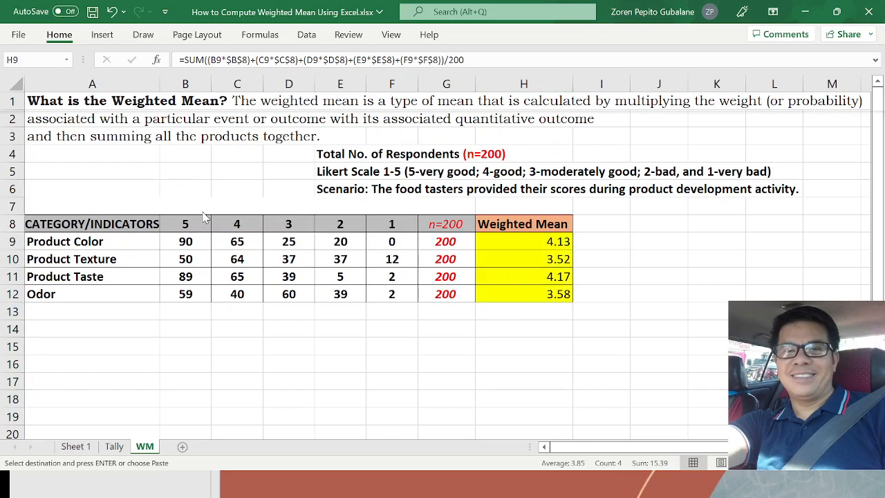
key(Escape)
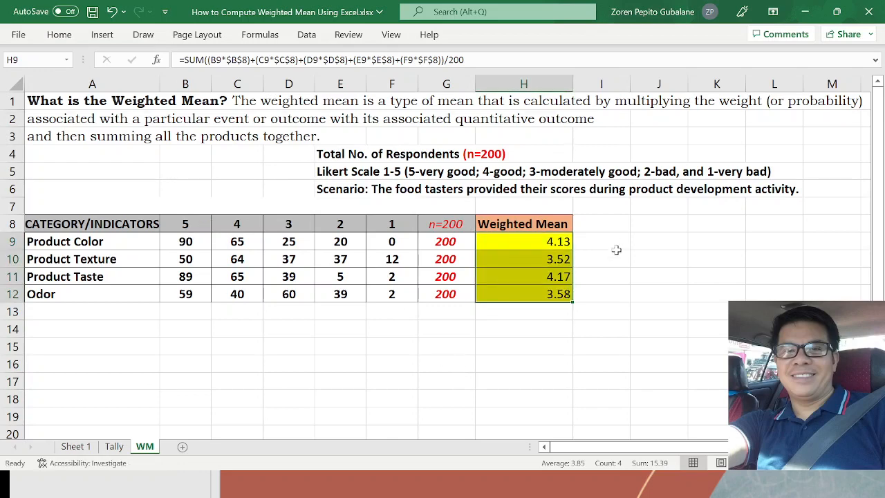
click(532, 316)
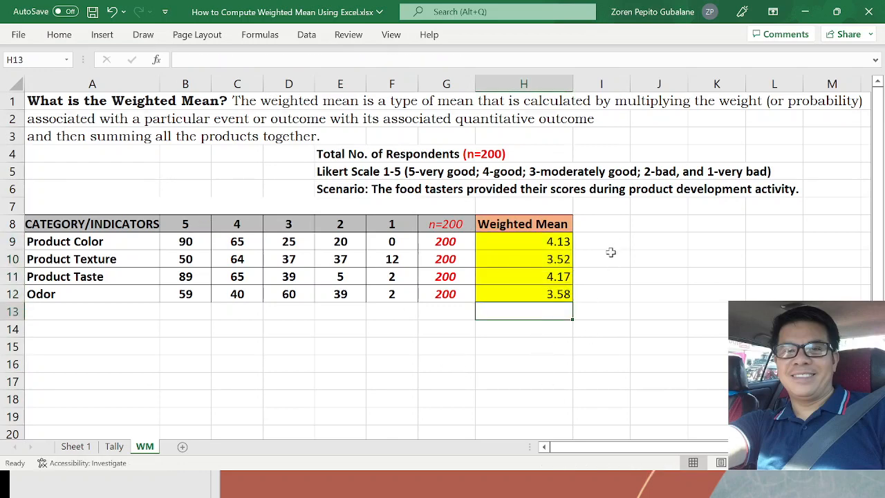